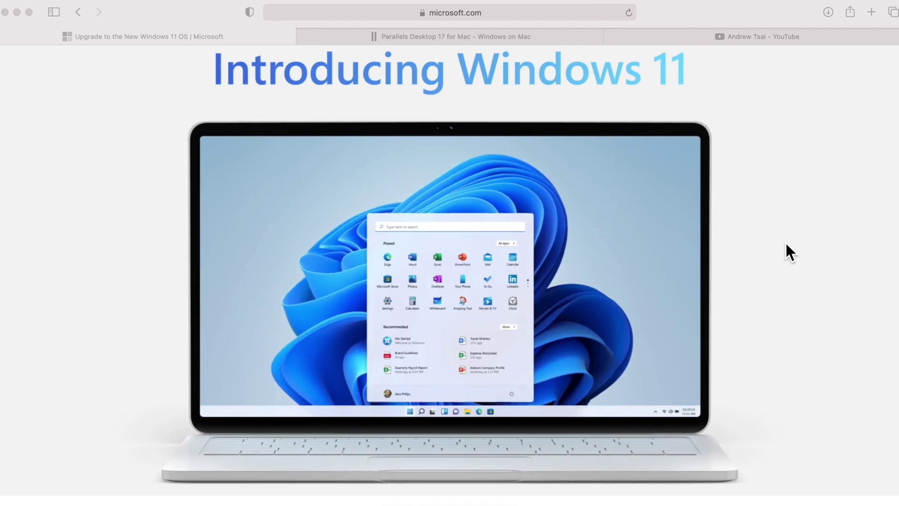
- Switch to the Parallels Desktop 17 website tab and scroll down its home page
{"action": "left_click", "coordinate": [497, 40]}
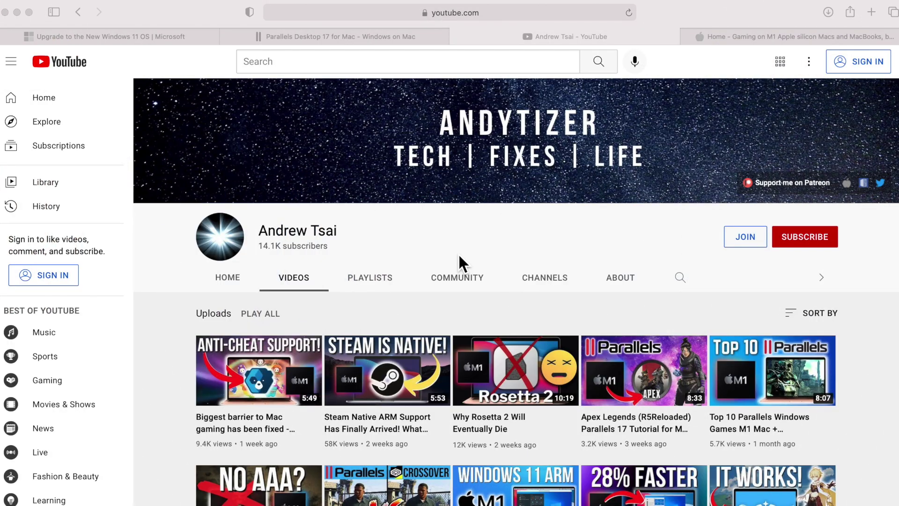
{"action": "scroll", "coordinate": [458, 253], "scroll_direction": "down", "scroll_amount": 3}
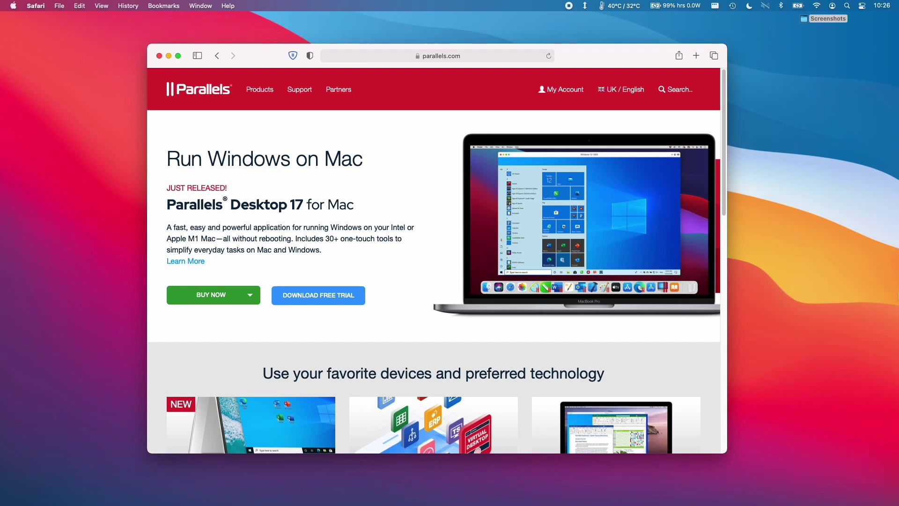
- Download the Parallels Desktop free trial installer, allowing downloads from the site
{"action": "left_click", "coordinate": [311, 304]}
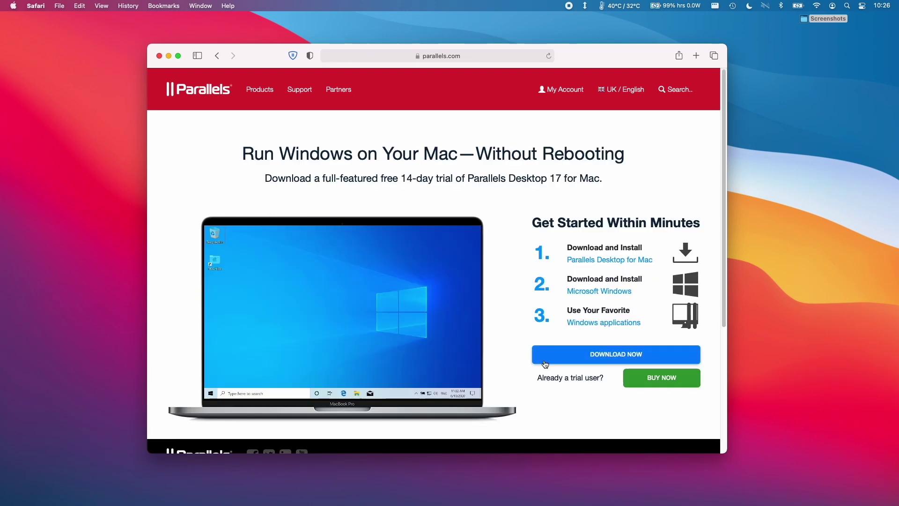
{"action": "left_click", "coordinate": [552, 359]}
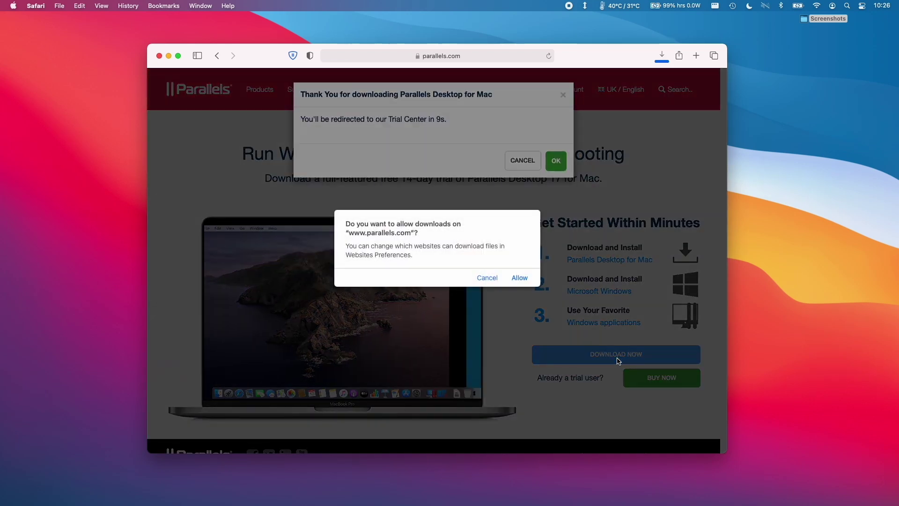
{"action": "left_click", "coordinate": [519, 278]}
{"action": "left_click", "coordinate": [556, 160]}
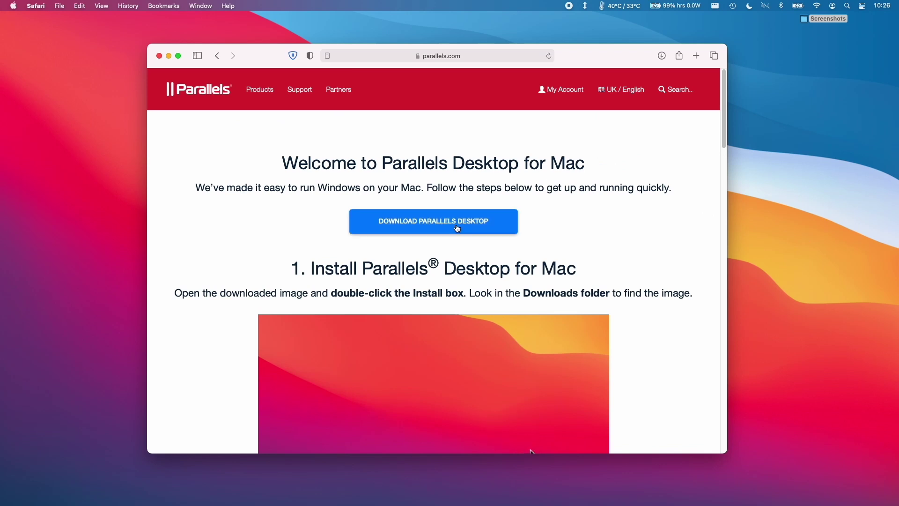
{"action": "left_click", "coordinate": [457, 228]}
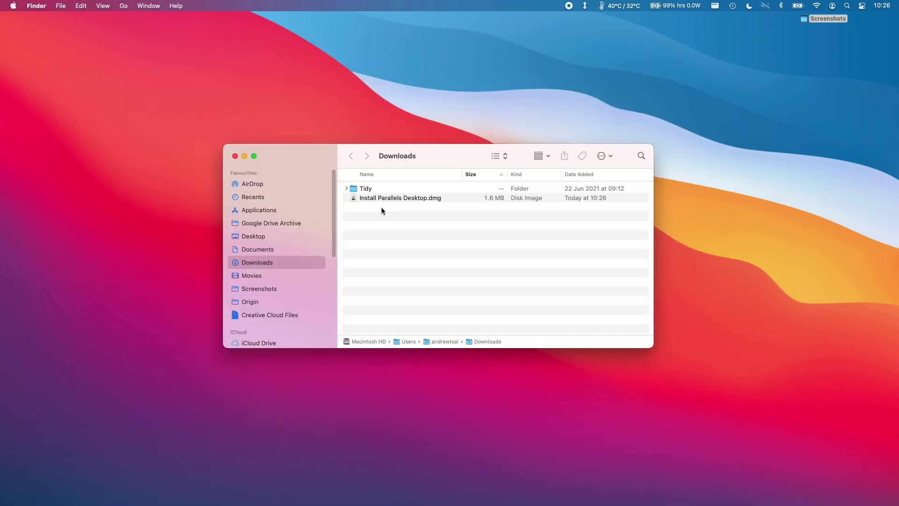
- Run the installer from Install Parallels Desktop.dmg, approving it and entering the admin password
{"action": "double_click", "coordinate": [393, 198]}
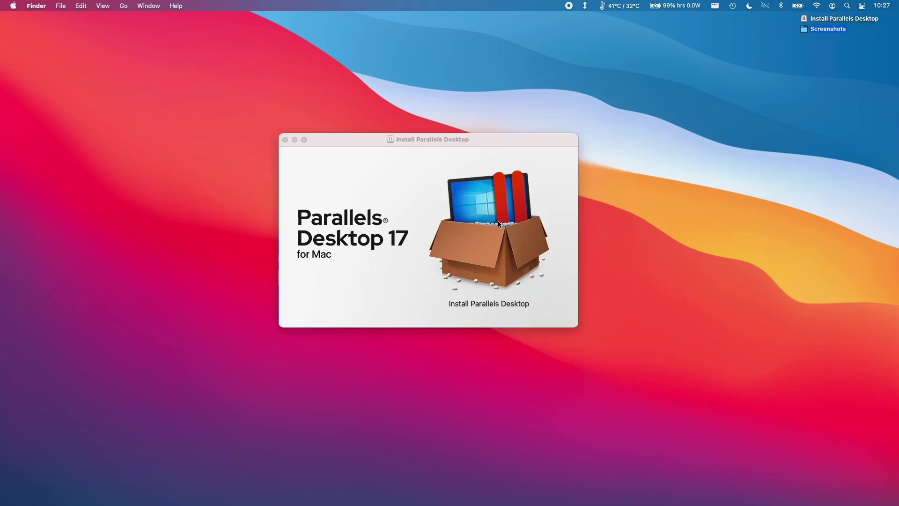
{"action": "left_click", "coordinate": [485, 252]}
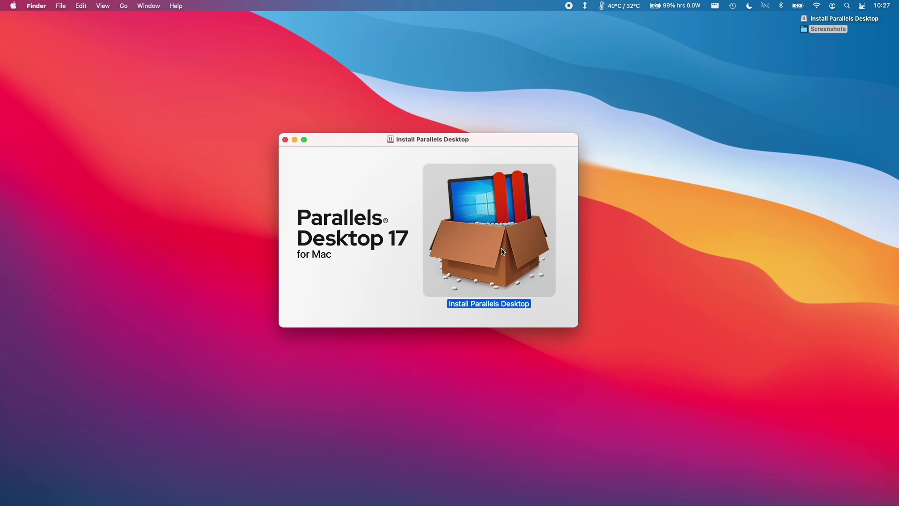
{"action": "double_click", "coordinate": [485, 249]}
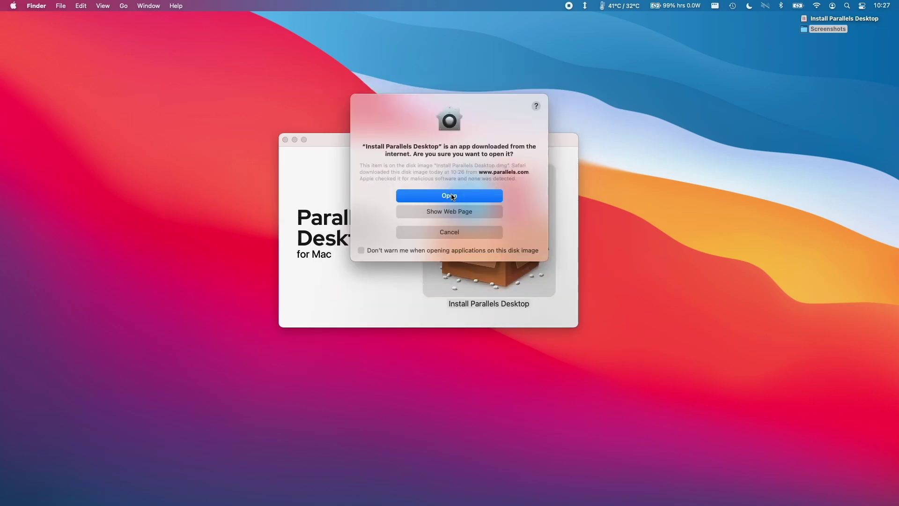
{"action": "left_click", "coordinate": [452, 196]}
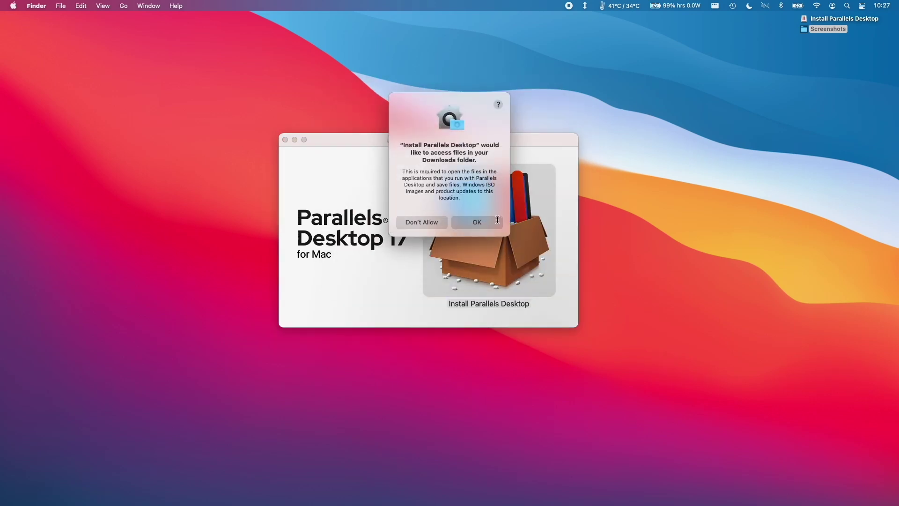
{"action": "left_click", "coordinate": [493, 222]}
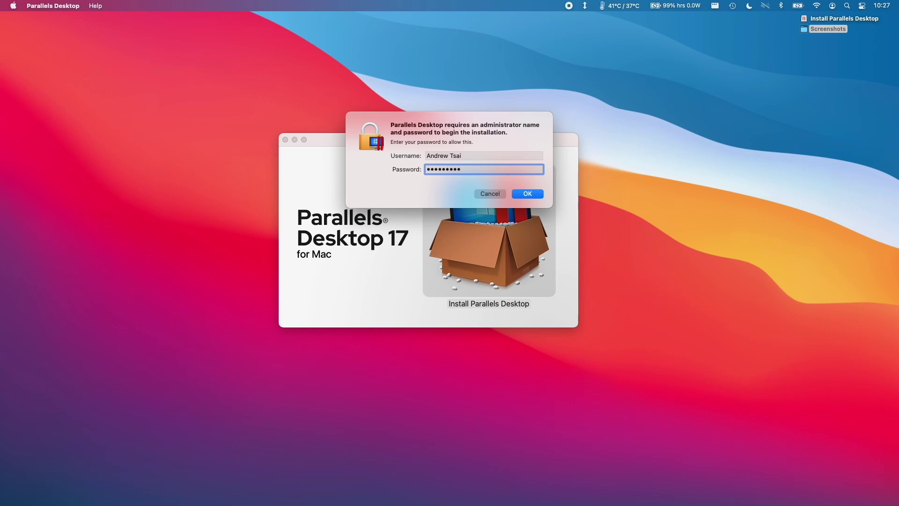
{"action": "key", "text": "Return"}
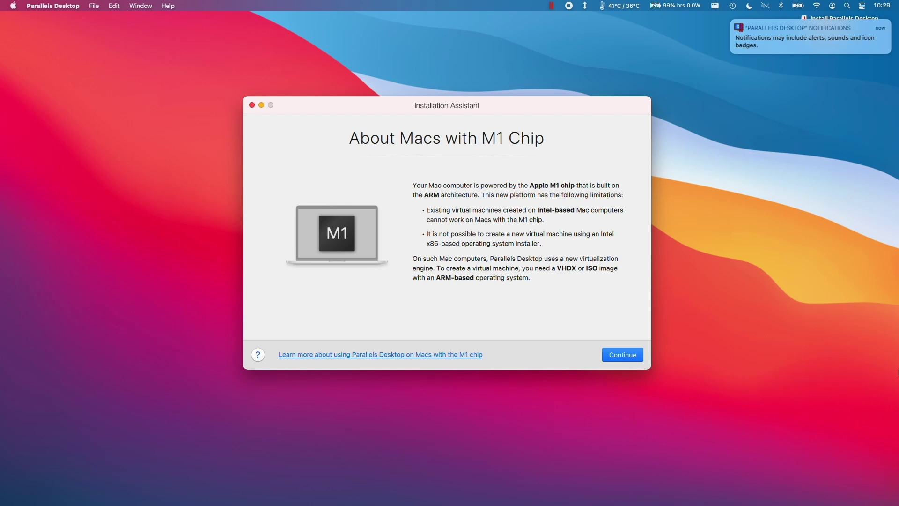
- Pass the M1 limitations notice, choose installing Windows from an image file, then minimize the assistant
{"action": "left_click", "coordinate": [635, 360]}
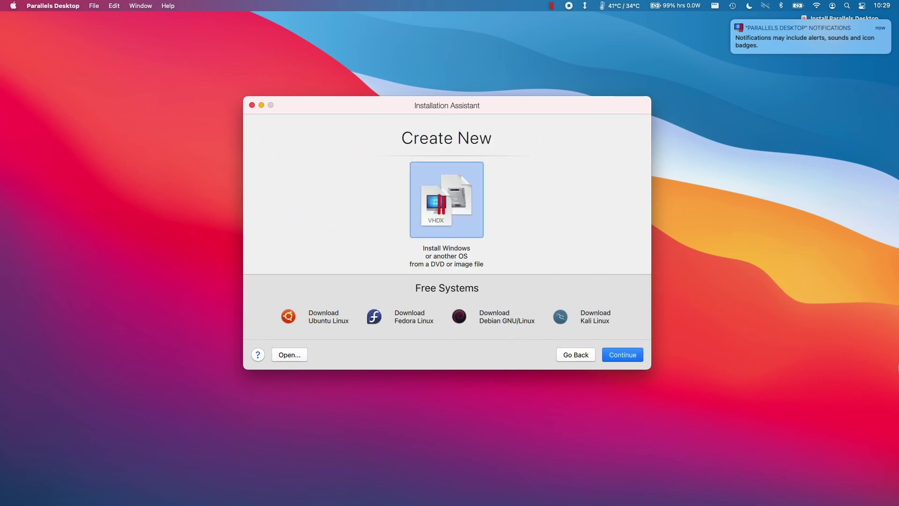
{"action": "left_click", "coordinate": [619, 358]}
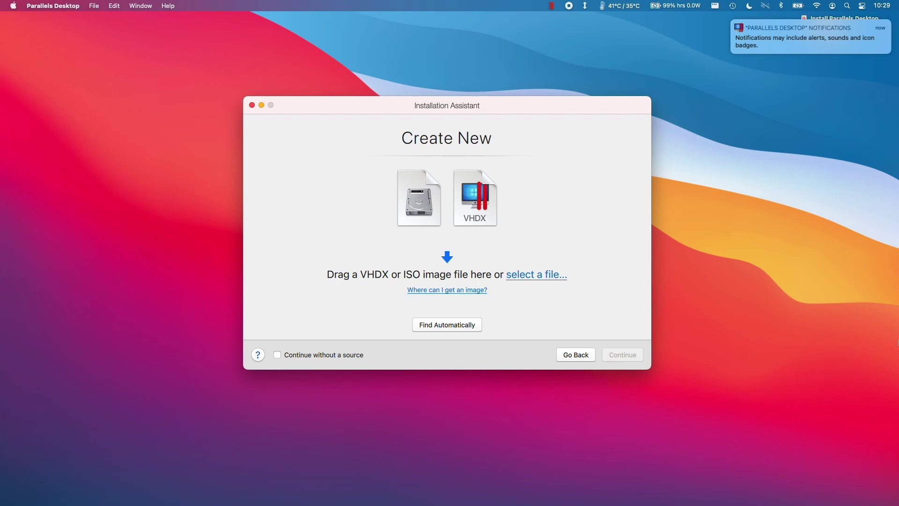
{"action": "left_click", "coordinate": [261, 105]}
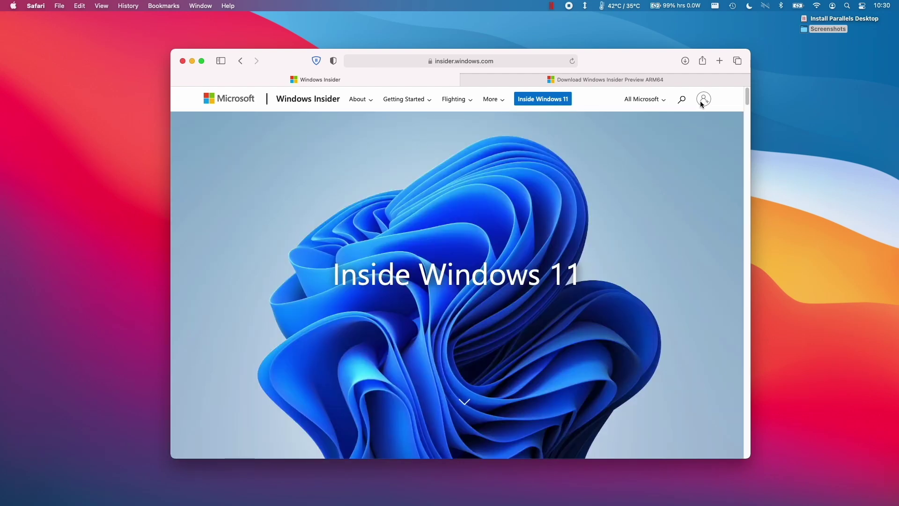
- Sign in to the Windows Insider site with the account e-mail and password, staying signed in
{"action": "left_click", "coordinate": [702, 99]}
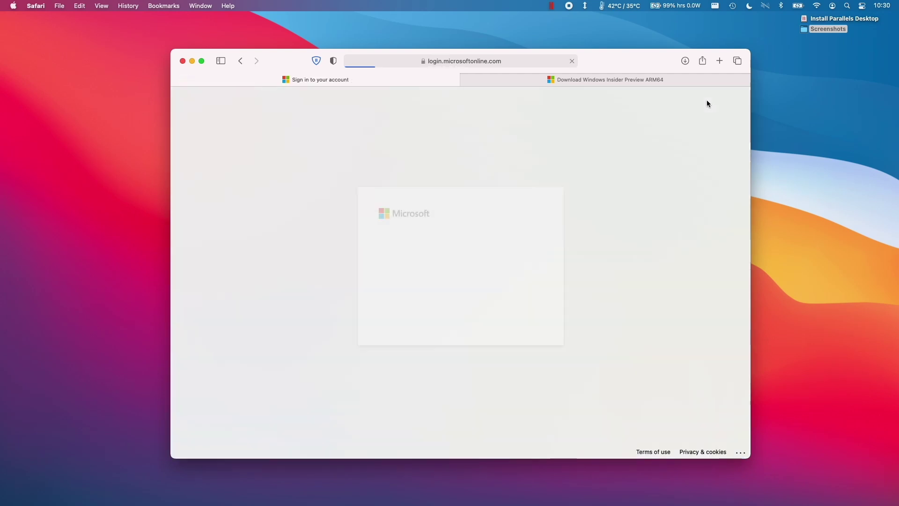
{"action": "key", "text": "Return"}
{"action": "key", "text": "Return"}
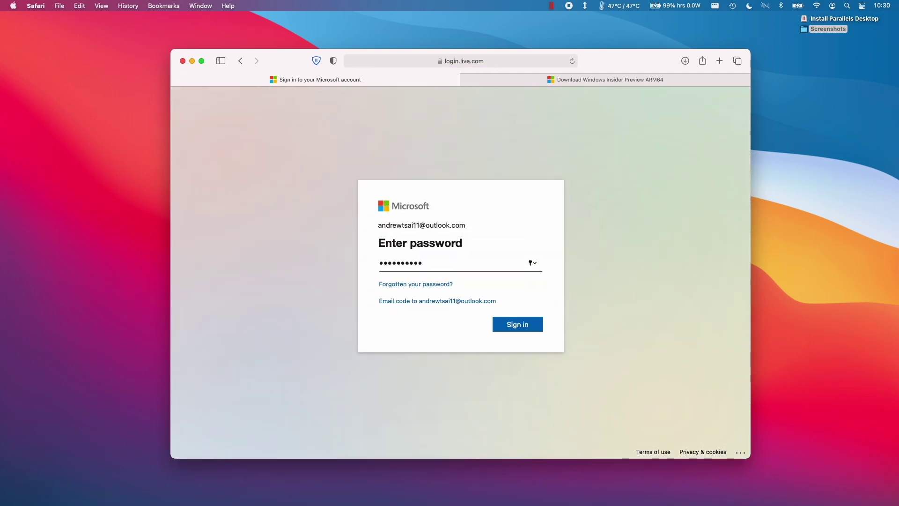
{"action": "key", "text": "Return"}
{"action": "left_click", "coordinate": [462, 314]}
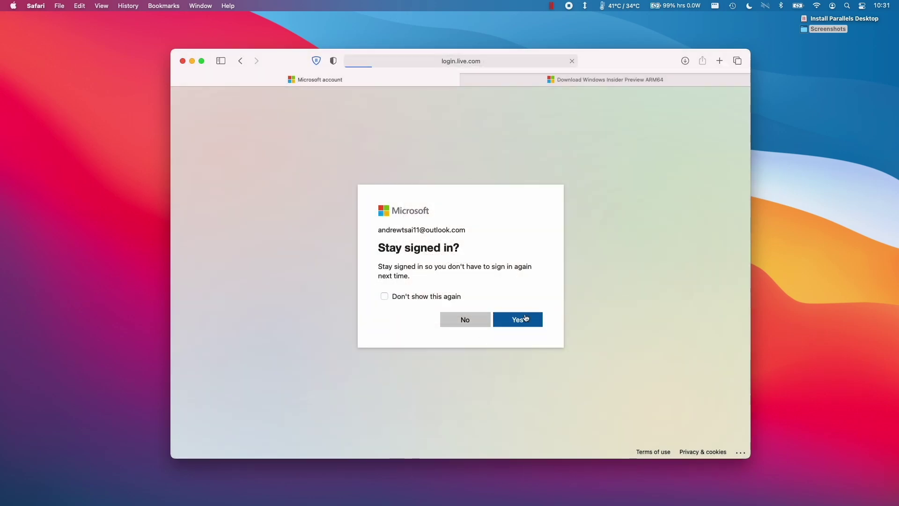
{"action": "left_click", "coordinate": [524, 319]}
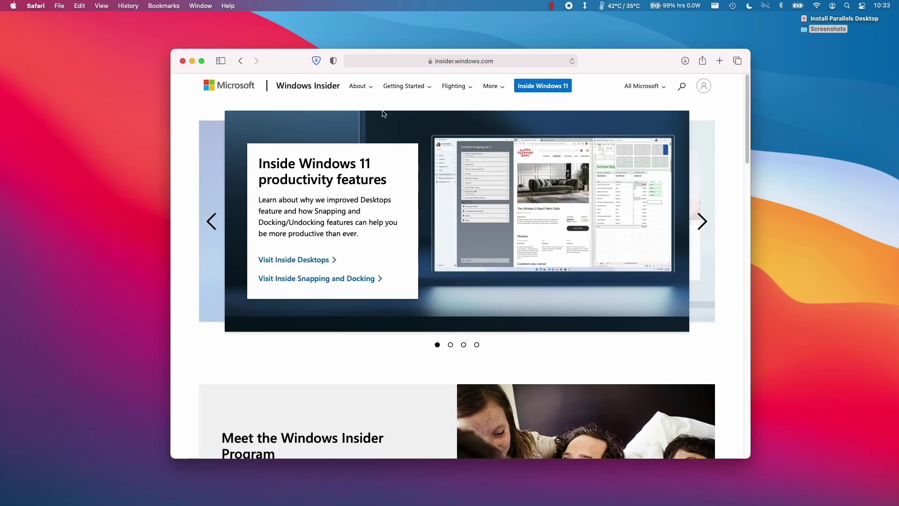
- Register for the Windows Insider Program, accepting its terms, and go on to the preview builds
{"action": "left_click", "coordinate": [357, 90]}
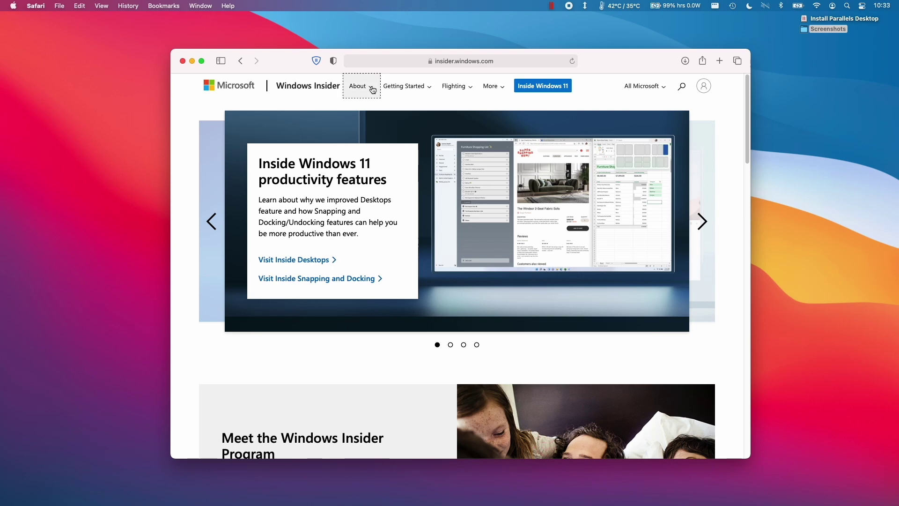
{"action": "left_click", "coordinate": [365, 111]}
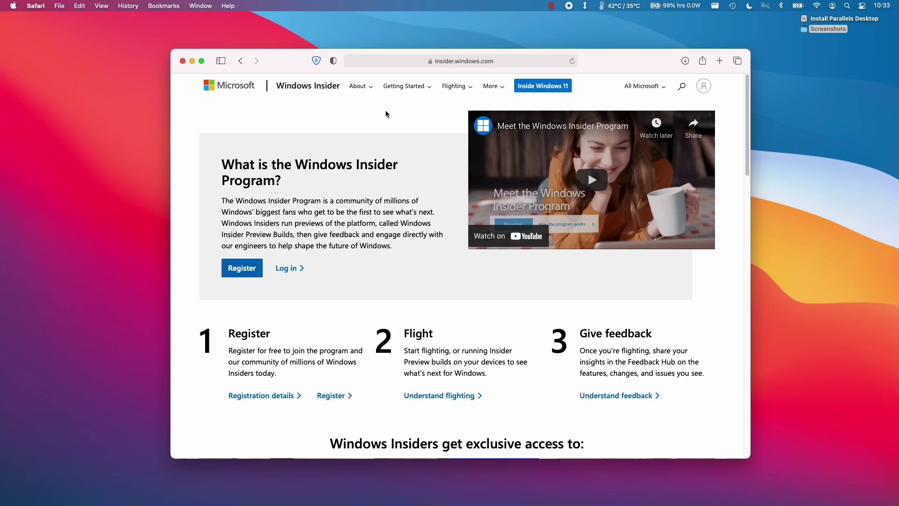
{"action": "left_click", "coordinate": [254, 269]}
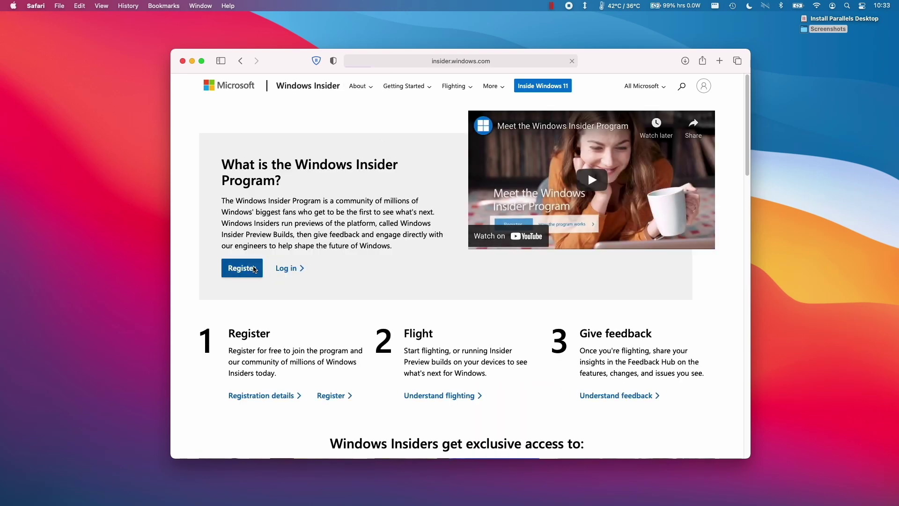
{"action": "left_click", "coordinate": [218, 384]}
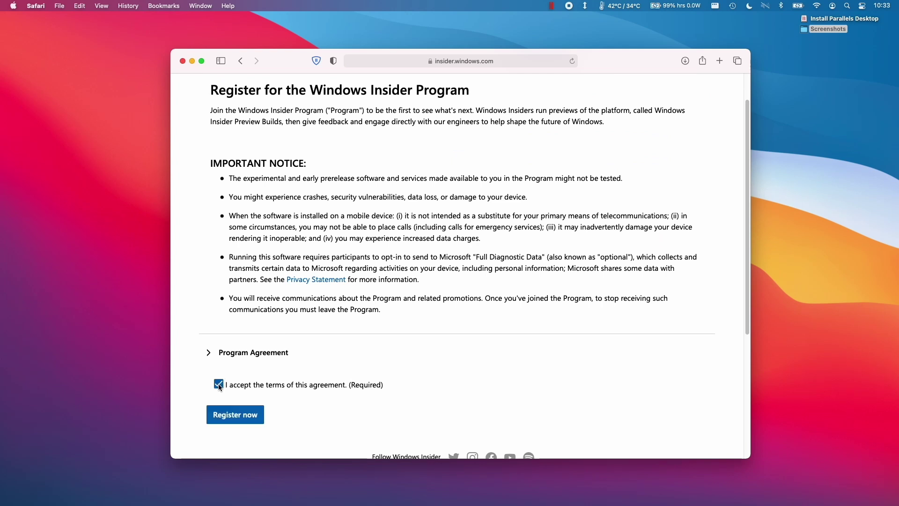
{"action": "left_click", "coordinate": [257, 417]}
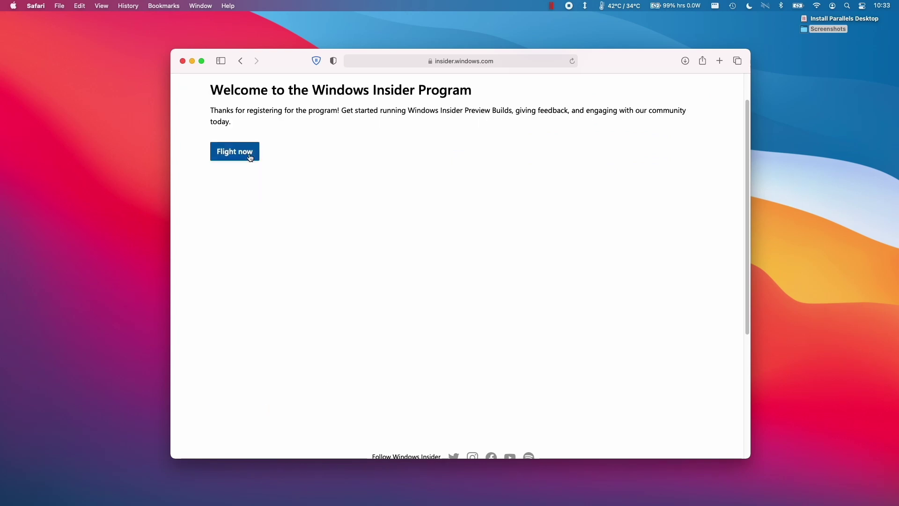
{"action": "left_click", "coordinate": [250, 158]}
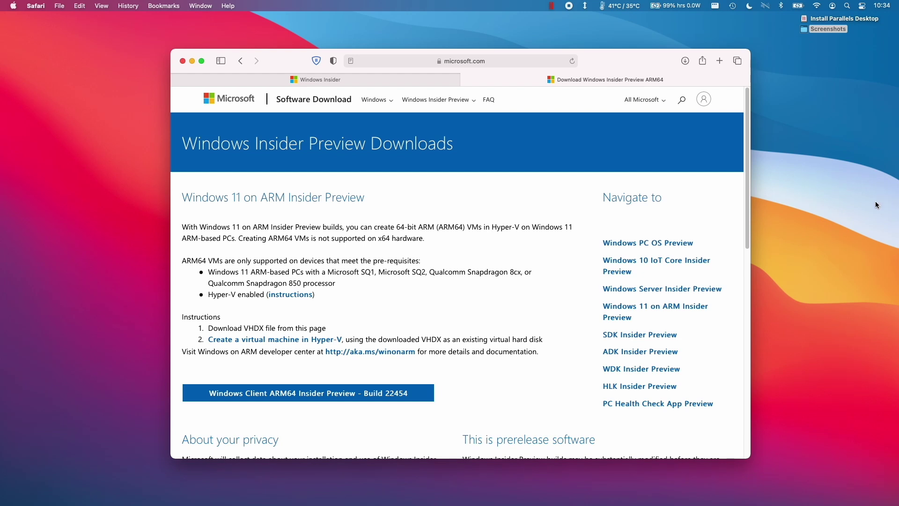
{"action": "left_click", "coordinate": [876, 205]}
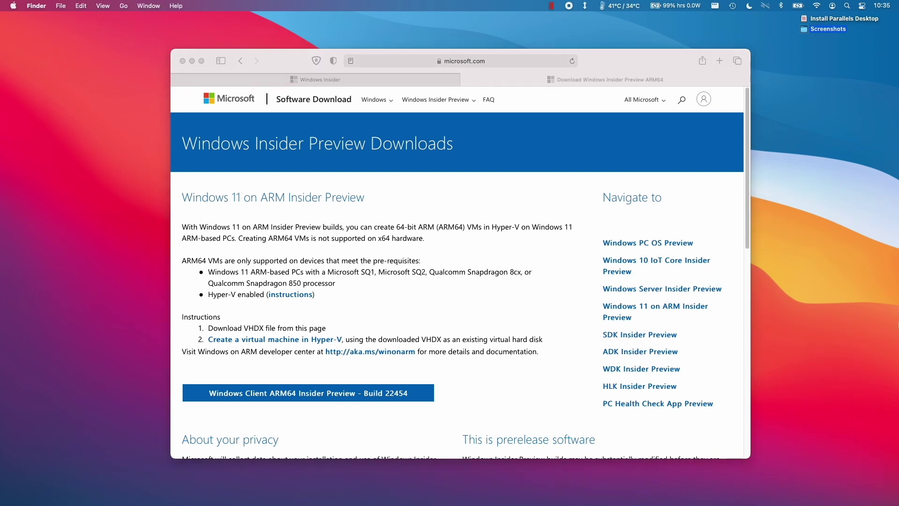
- Download the Windows Client ARM64 Insider Preview Build 22454 VHDX image
{"action": "left_click", "coordinate": [484, 389]}
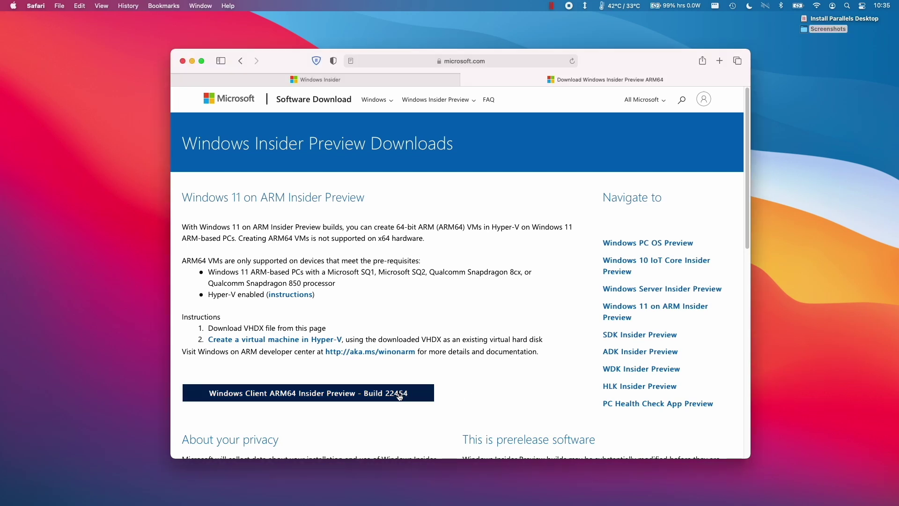
{"action": "left_click", "coordinate": [400, 396]}
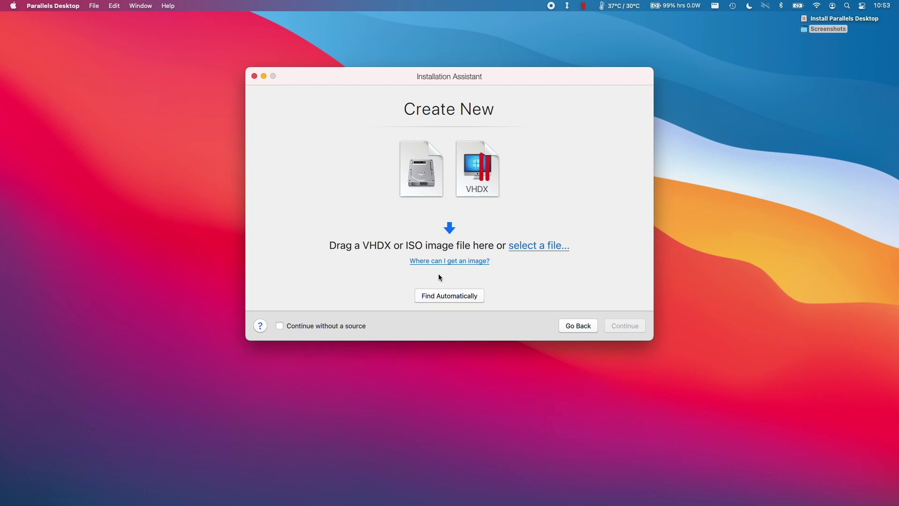
- Create a Games-only VM named 'Windows 11 ARM' from the automatically found VHDX image
{"action": "left_click", "coordinate": [452, 296]}
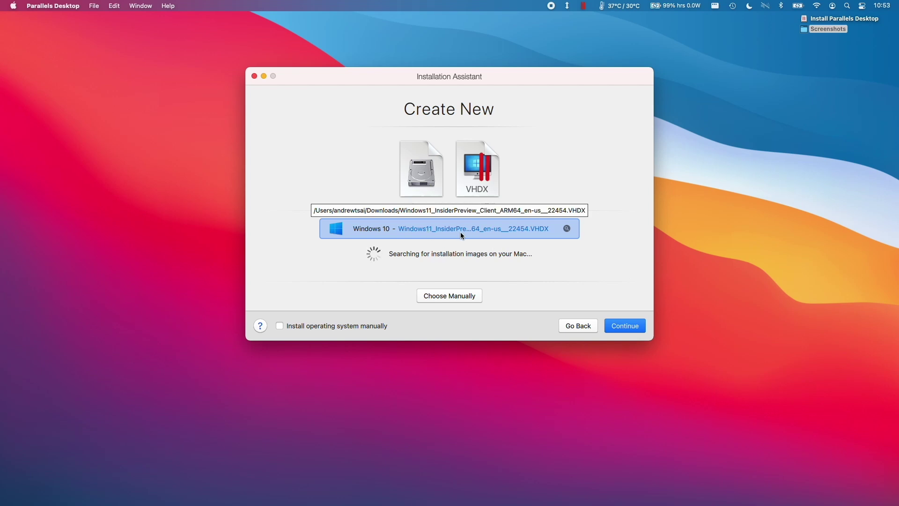
{"action": "left_click", "coordinate": [622, 330]}
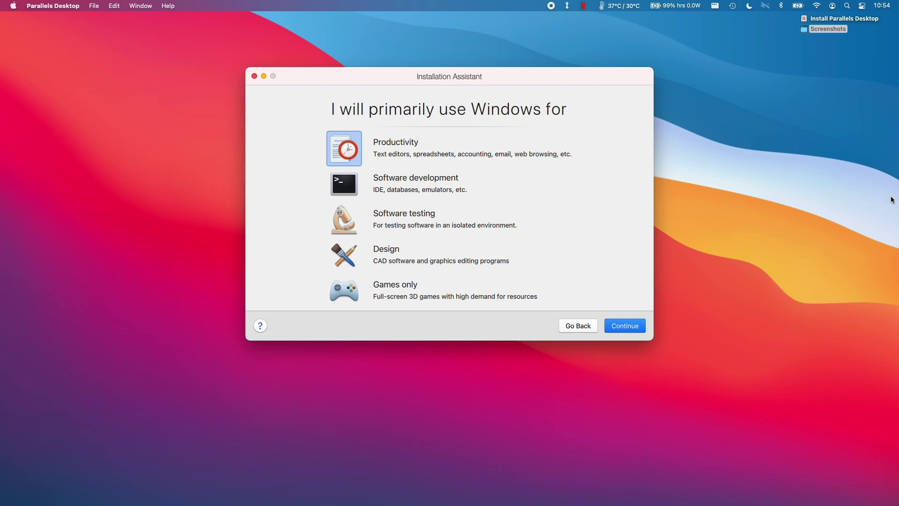
{"action": "left_click", "coordinate": [785, 208]}
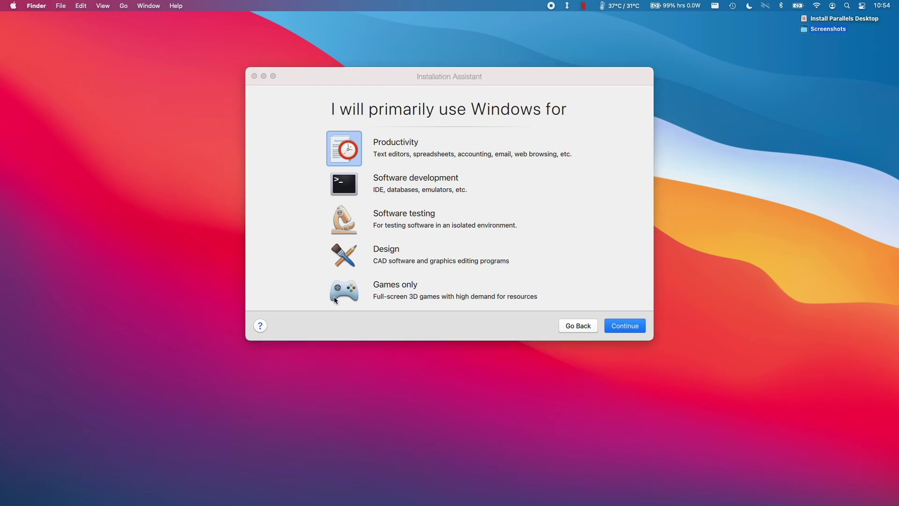
{"action": "left_click", "coordinate": [335, 299]}
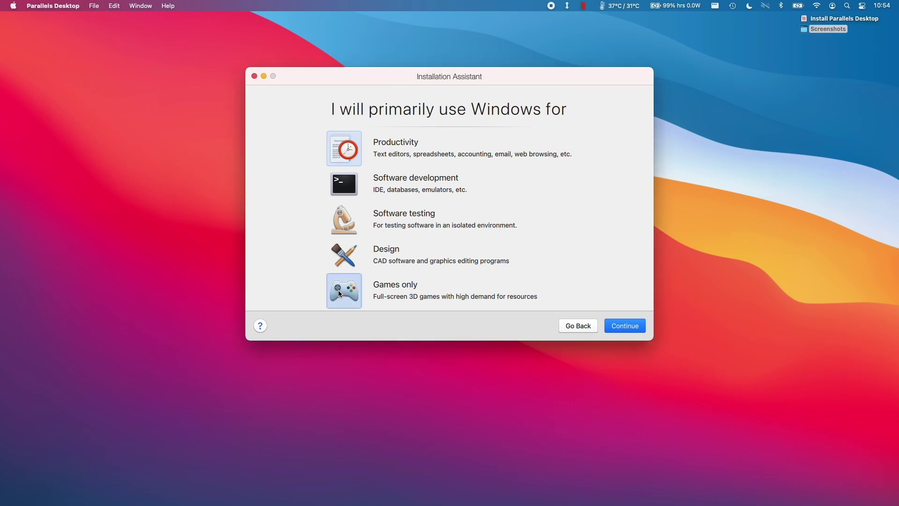
{"action": "left_click", "coordinate": [616, 328]}
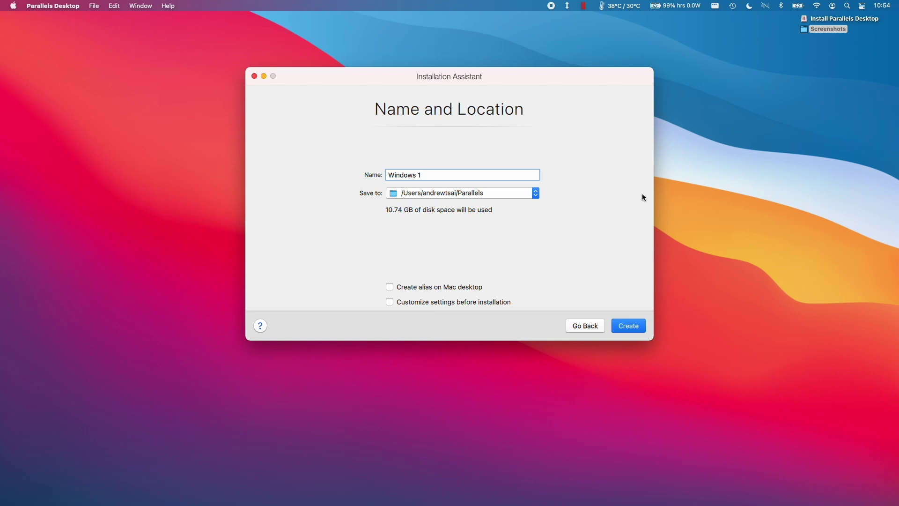
{"action": "type", "text": "ARM"}
{"action": "left_click", "coordinate": [644, 329]}
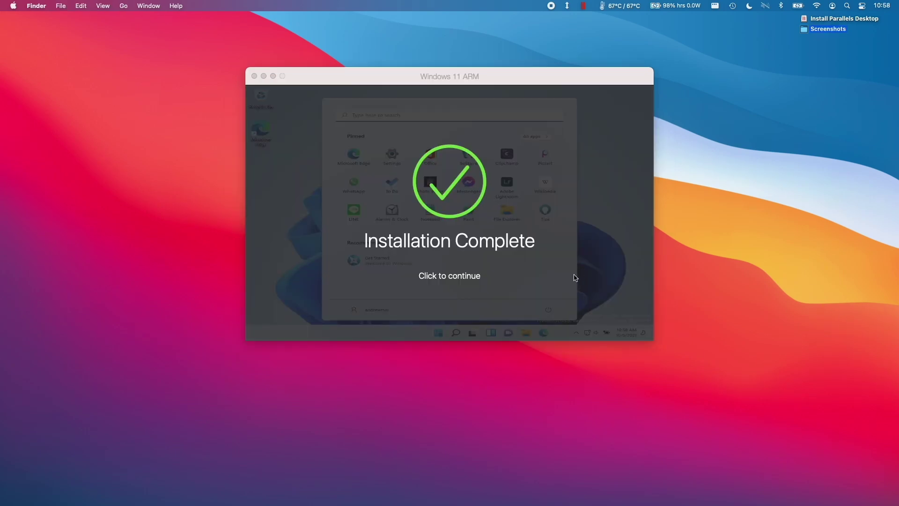
- Enter Windows, move the Settings window aside, and shut Windows down from the Start menu
{"action": "left_click", "coordinate": [462, 279]}
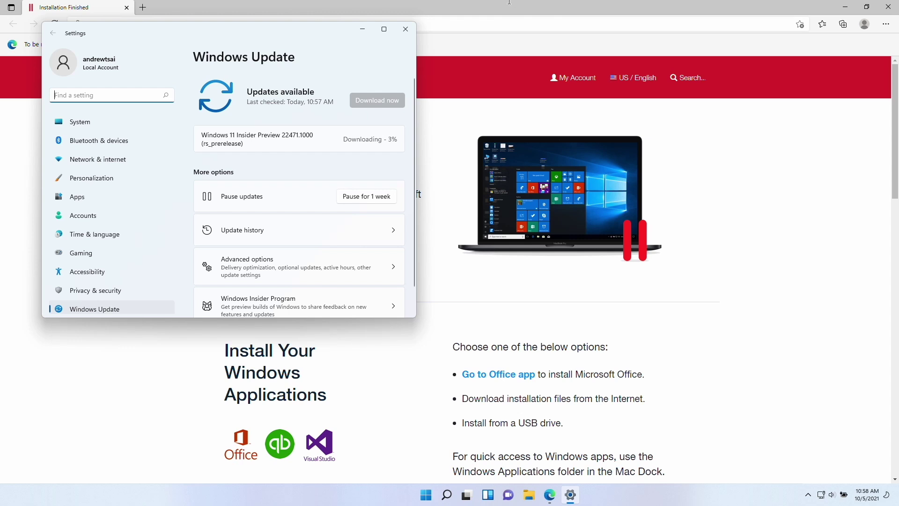
{"action": "left_click_drag", "start_coordinate": [320, 33], "coordinate": [341, 98]}
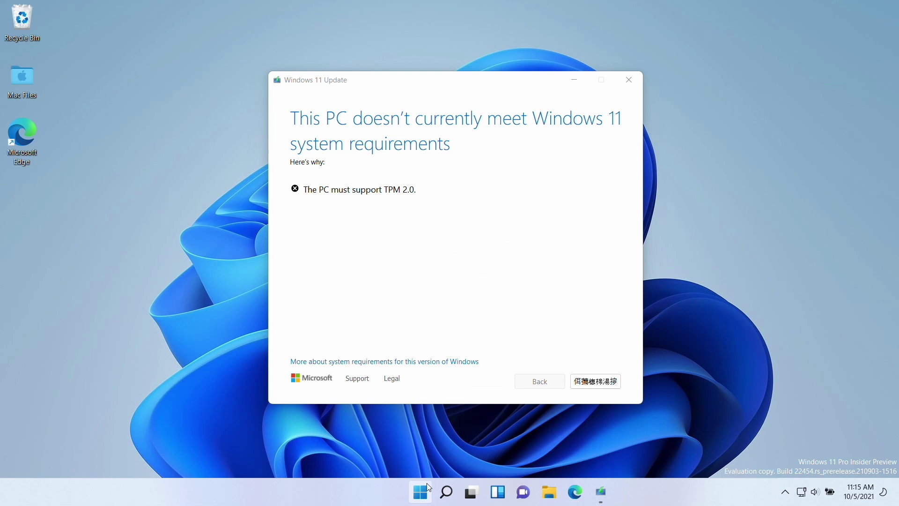
{"action": "left_click", "coordinate": [427, 488]}
{"action": "left_click", "coordinate": [596, 455]}
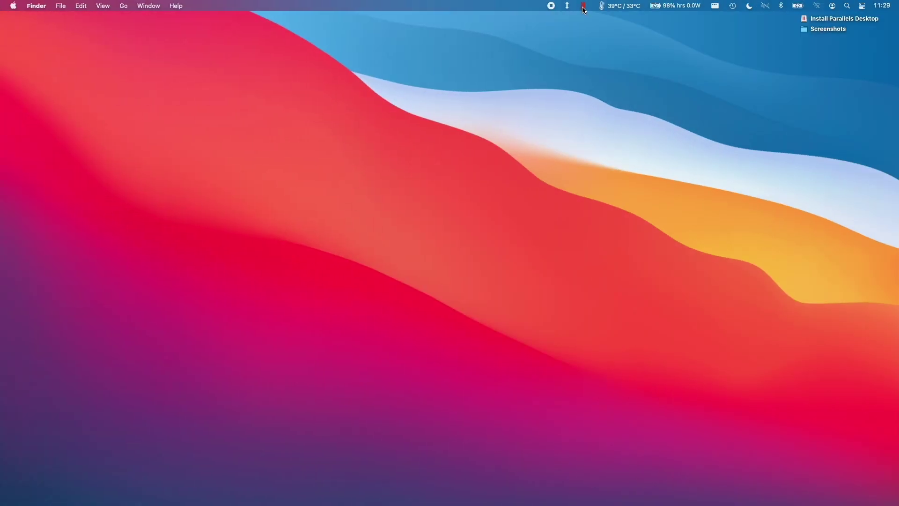
- Add a TPM Chip to the Windows 11 ARM VM's hardware and start the VM
{"action": "left_click", "coordinate": [584, 7]}
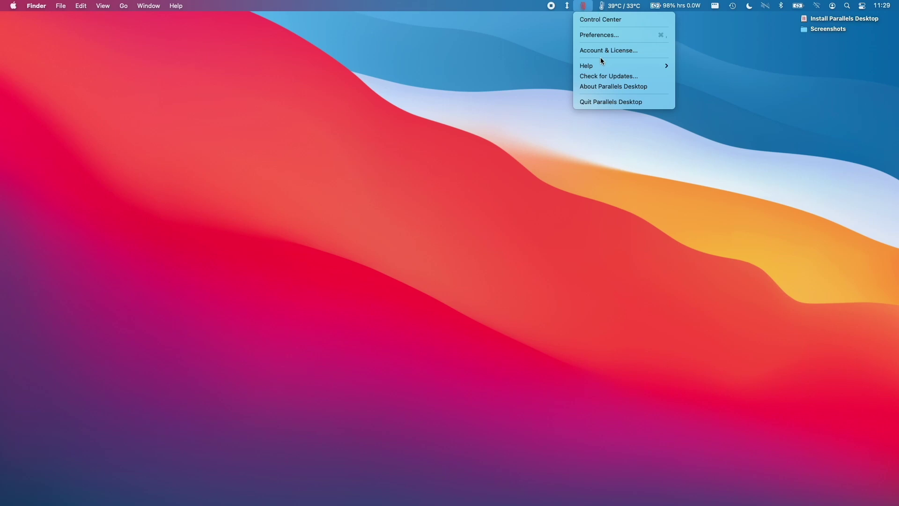
{"action": "left_click", "coordinate": [603, 20]}
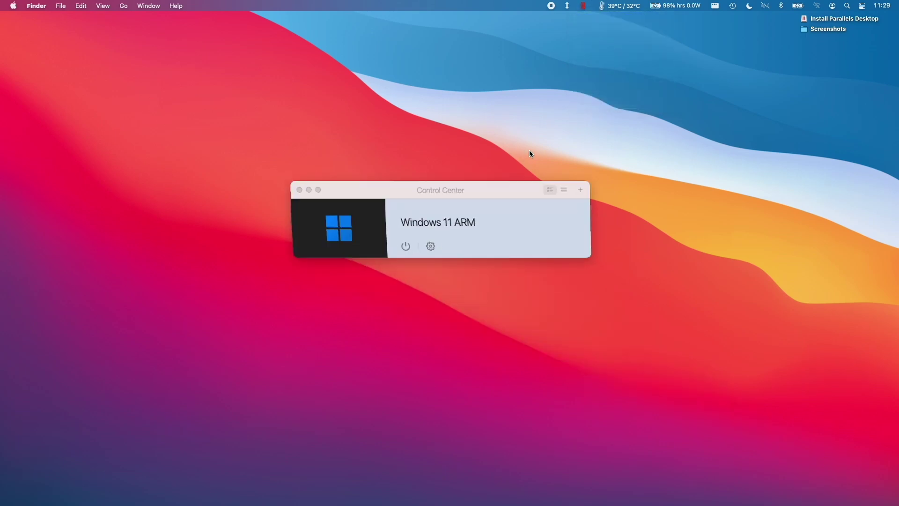
{"action": "left_click", "coordinate": [429, 247]}
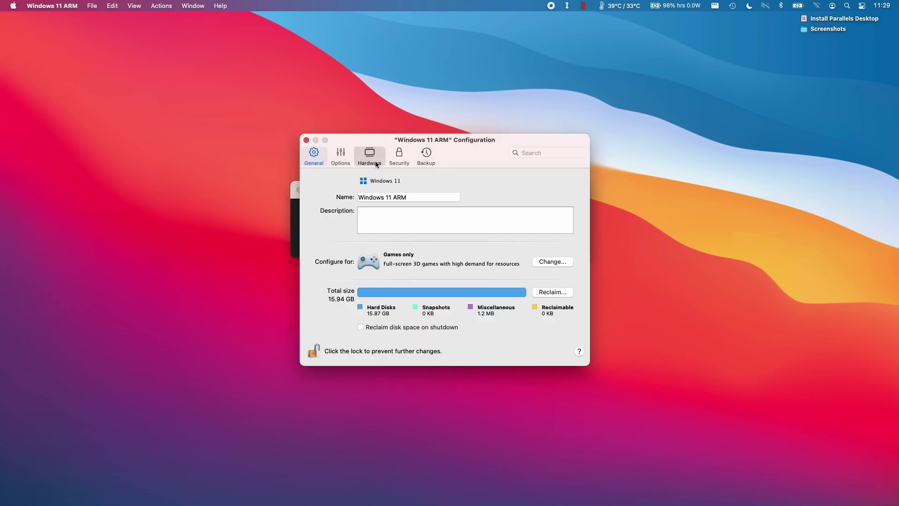
{"action": "left_click", "coordinate": [375, 161]}
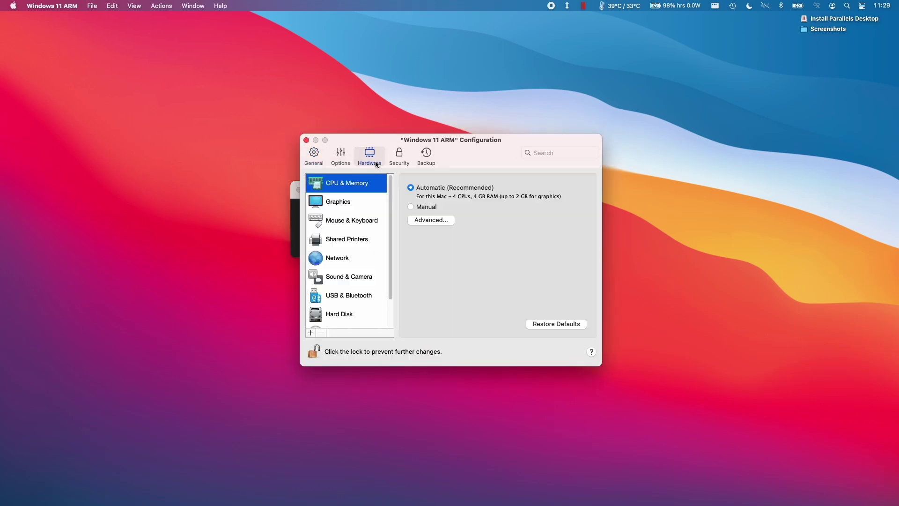
{"action": "left_click", "coordinate": [311, 333]}
{"action": "left_click", "coordinate": [338, 392]}
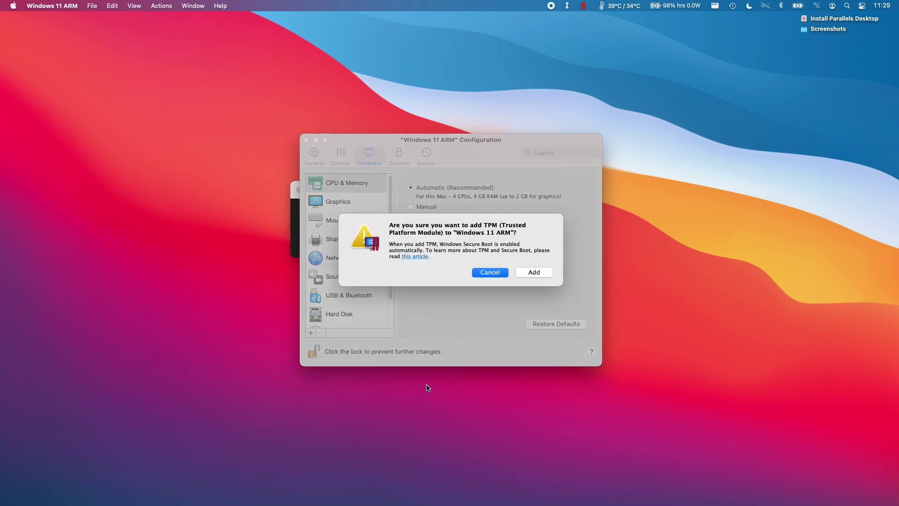
{"action": "left_click", "coordinate": [533, 273]}
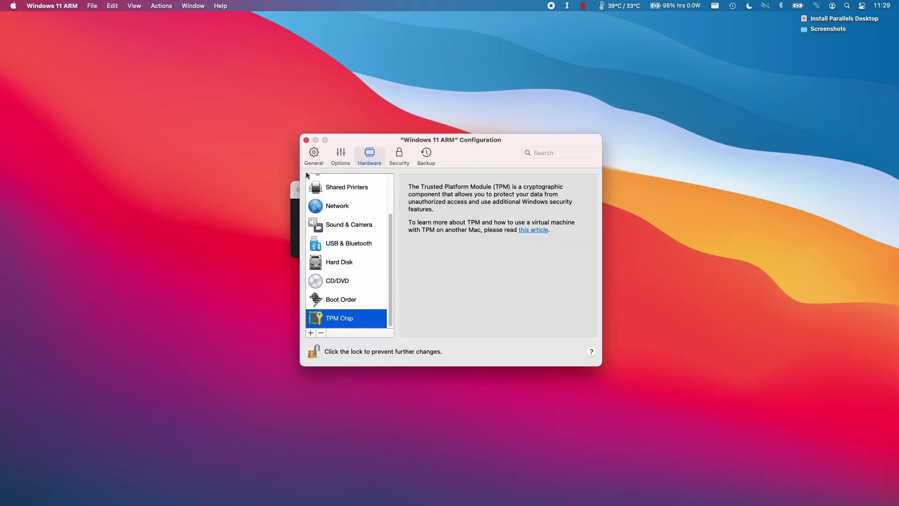
{"action": "left_click", "coordinate": [306, 140]}
{"action": "left_click", "coordinate": [338, 228]}
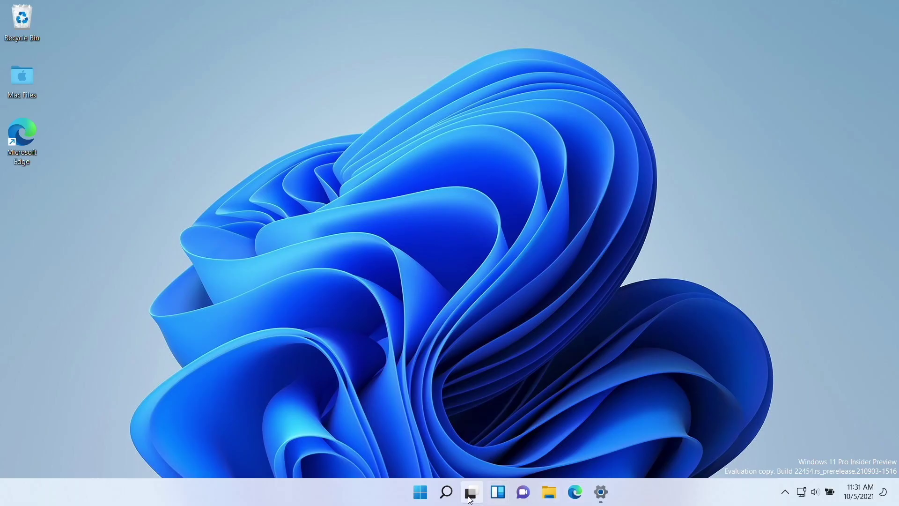
- Run tpm.msc to check the TPM, close the console, and open Windows Settings
{"action": "left_click", "coordinate": [422, 491]}
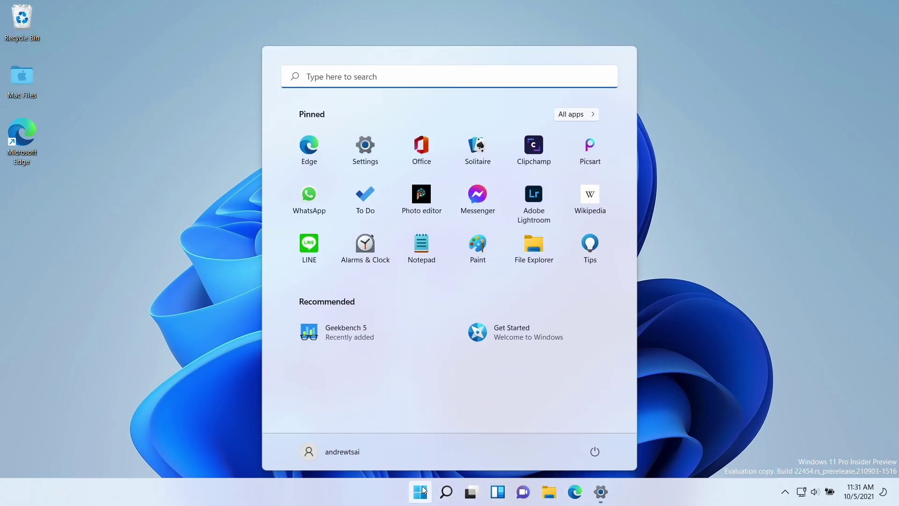
{"action": "type", "text": "tpm.msc"}
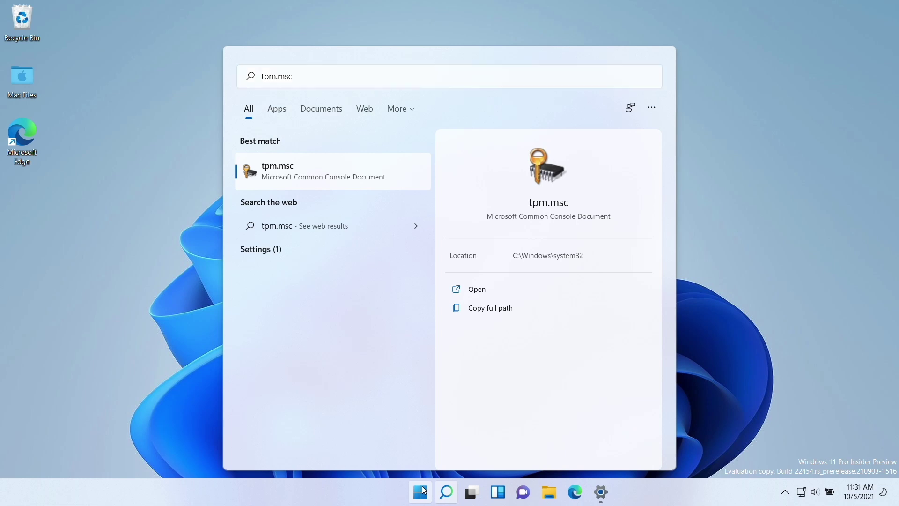
{"action": "key", "text": "Return"}
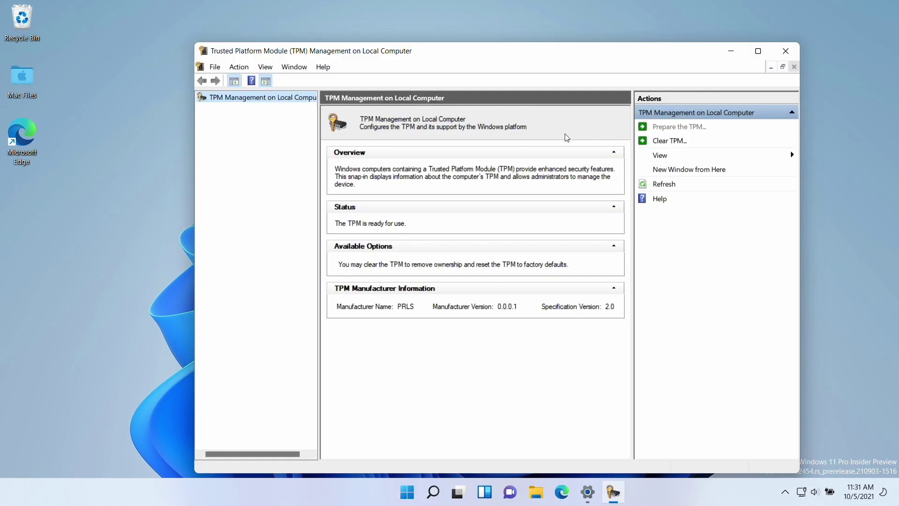
{"action": "left_click", "coordinate": [786, 50]}
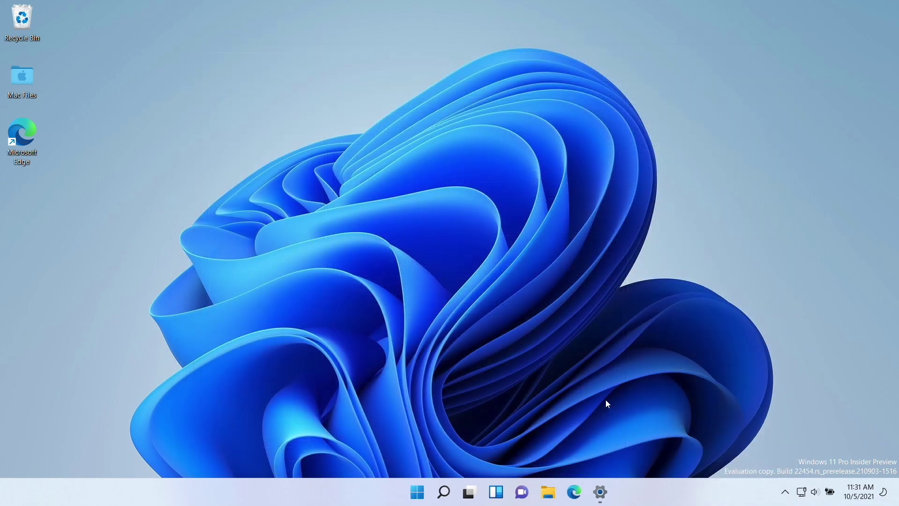
{"action": "left_click", "coordinate": [600, 492]}
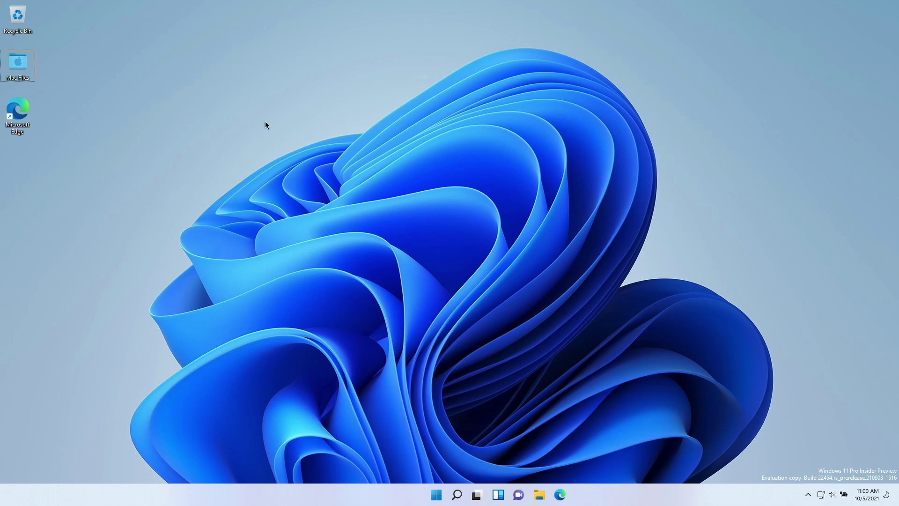
{"action": "mouse_move", "coordinate": [258, 2]}
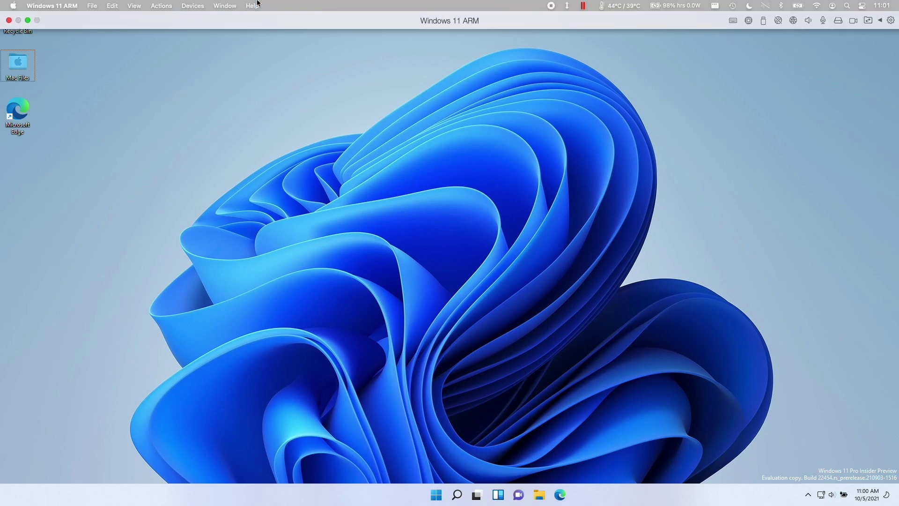
- Exit full screen, enter Coherence with Shared Applications enabled, and open the Windows Start menu
{"action": "left_click", "coordinate": [28, 21]}
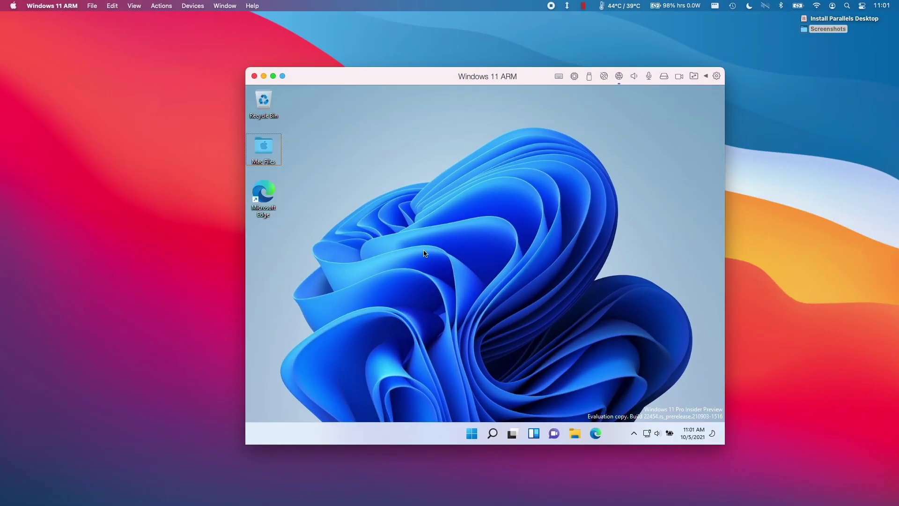
{"action": "left_click", "coordinate": [637, 31]}
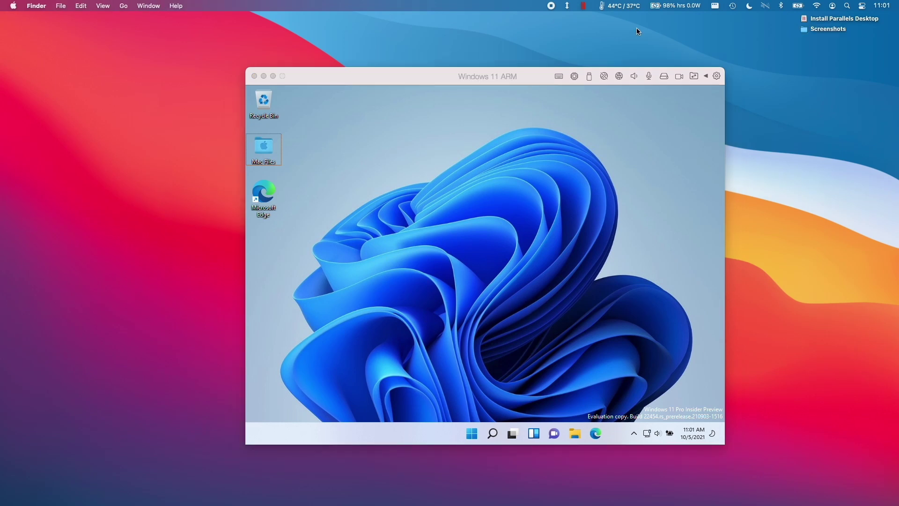
{"action": "left_click", "coordinate": [583, 9]}
{"action": "mouse_move", "coordinate": [600, 35]}
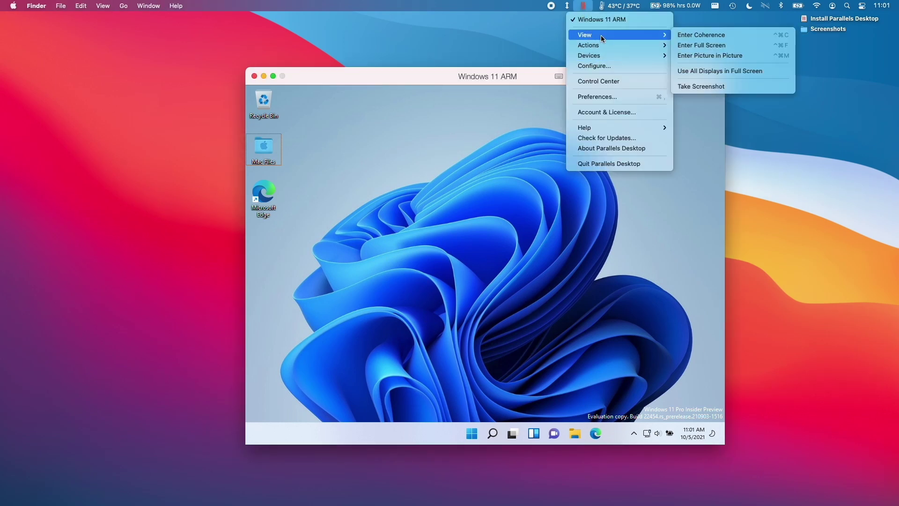
{"action": "left_click", "coordinate": [699, 34]}
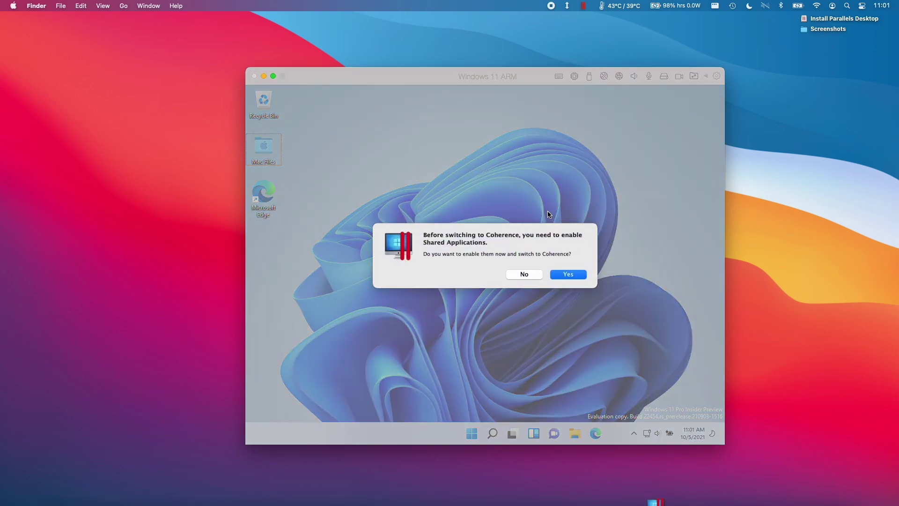
{"action": "left_click", "coordinate": [560, 274]}
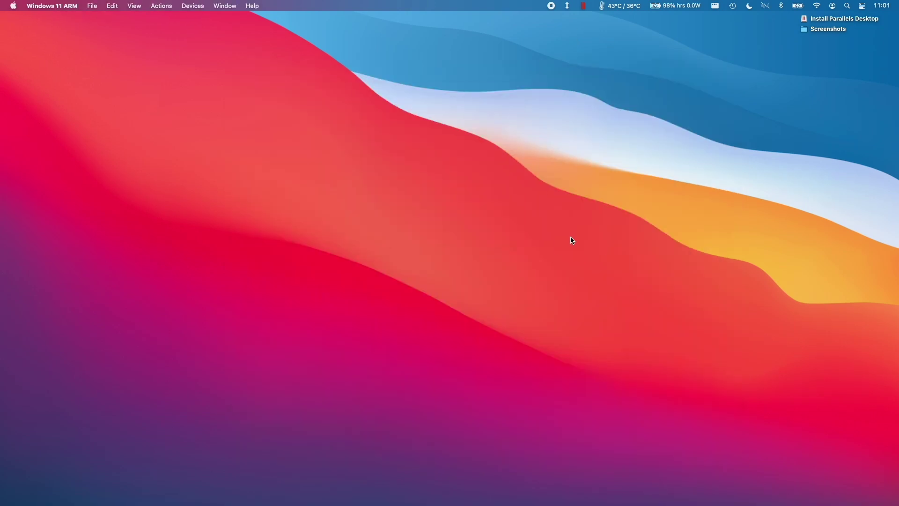
{"action": "left_click", "coordinate": [466, 265]}
{"action": "left_click", "coordinate": [465, 263]}
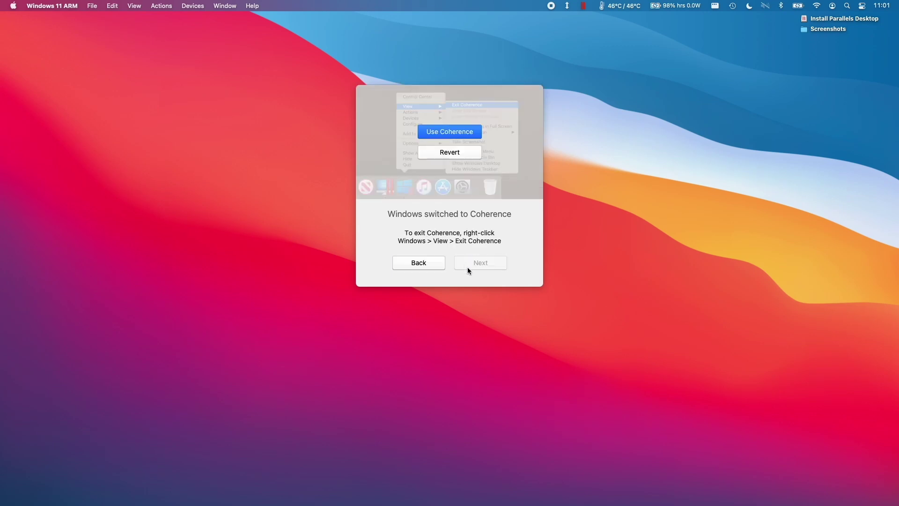
{"action": "left_click", "coordinate": [456, 133]}
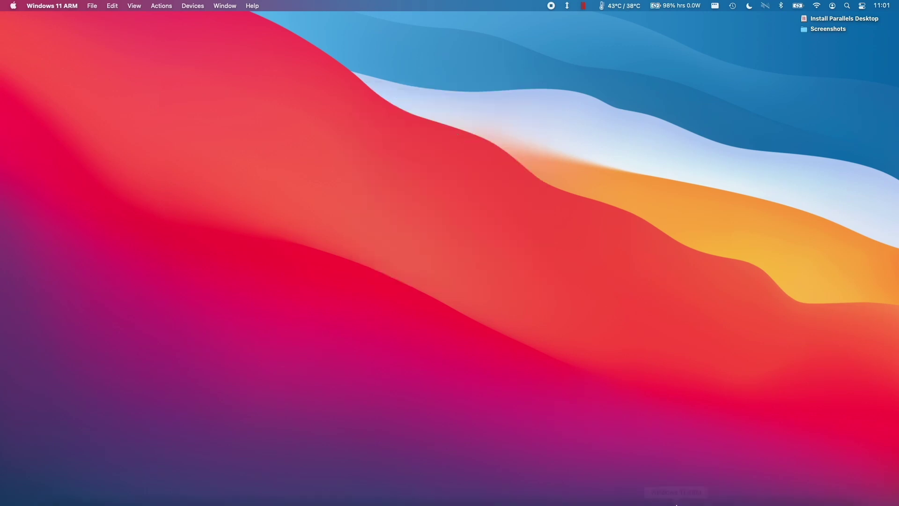
{"action": "left_click", "coordinate": [677, 491]}
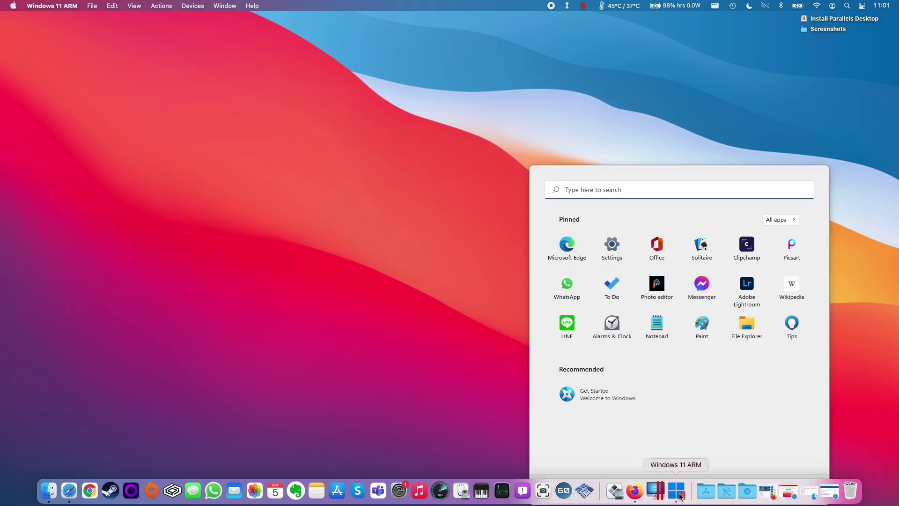
- Launch Microsoft Edge, then drag it out of maximised so the window sits centred on screen
{"action": "left_click", "coordinate": [569, 248]}
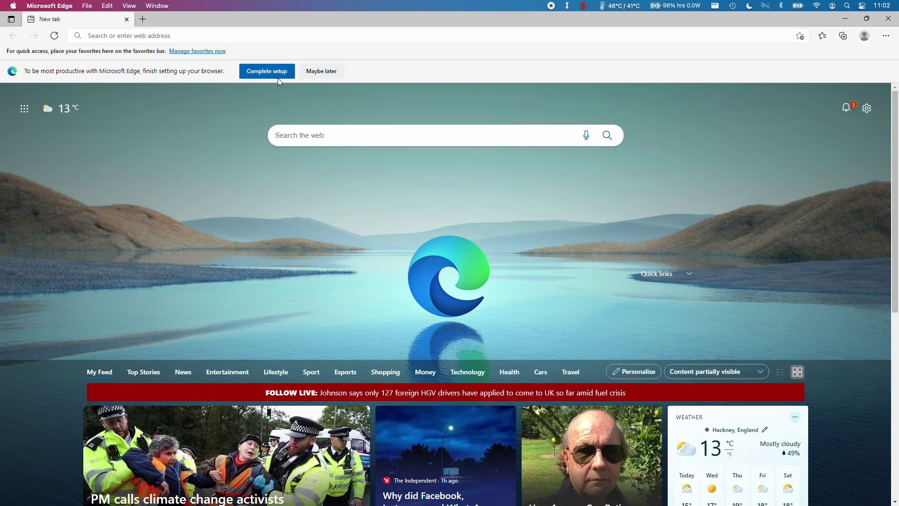
{"action": "left_click", "coordinate": [223, 33]}
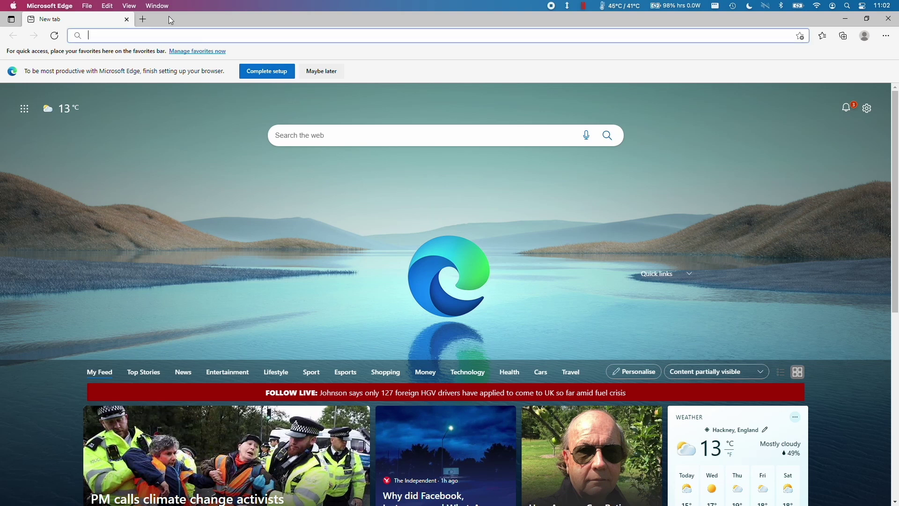
{"action": "left_click_drag", "start_coordinate": [168, 16], "coordinate": [476, 83]}
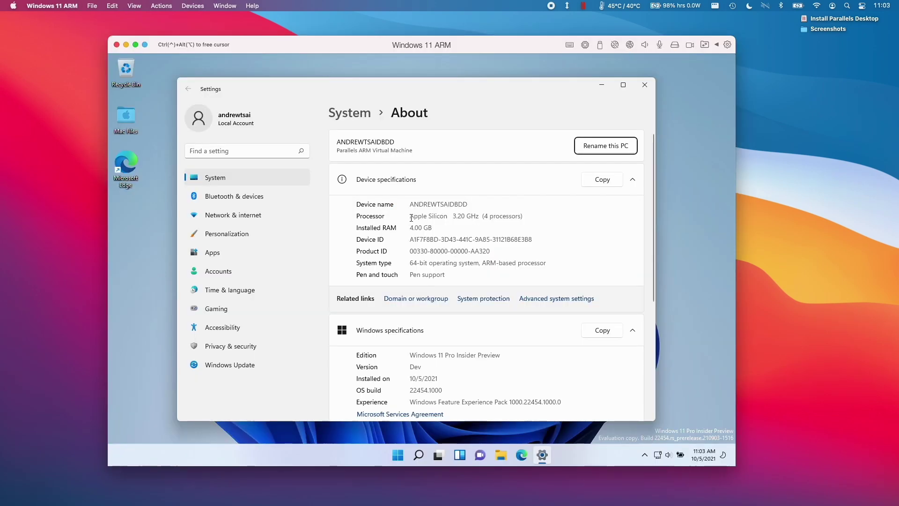
- Highlight the Apple Silicon 3.20 GHz processor and 4.00 GB installed RAM values on the About page
{"action": "left_click_drag", "start_coordinate": [411, 217], "coordinate": [524, 216]}
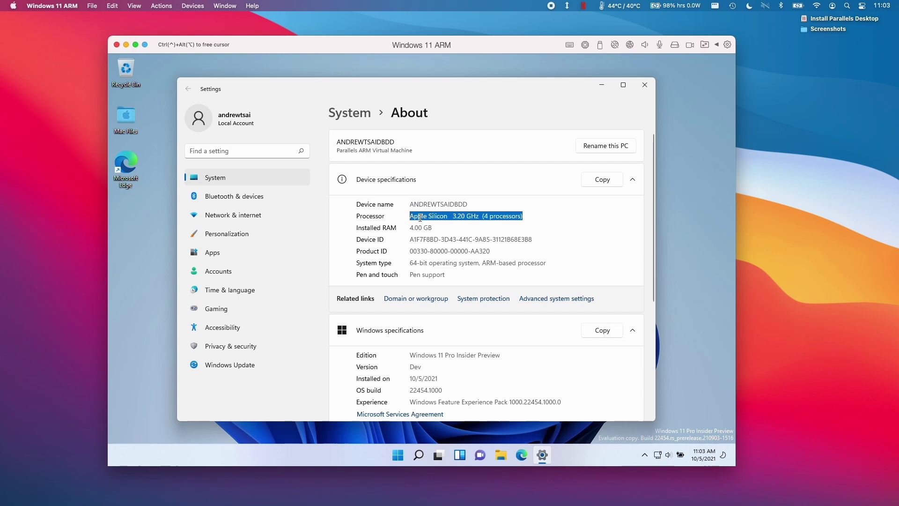
{"action": "left_click_drag", "start_coordinate": [409, 228], "coordinate": [429, 228]}
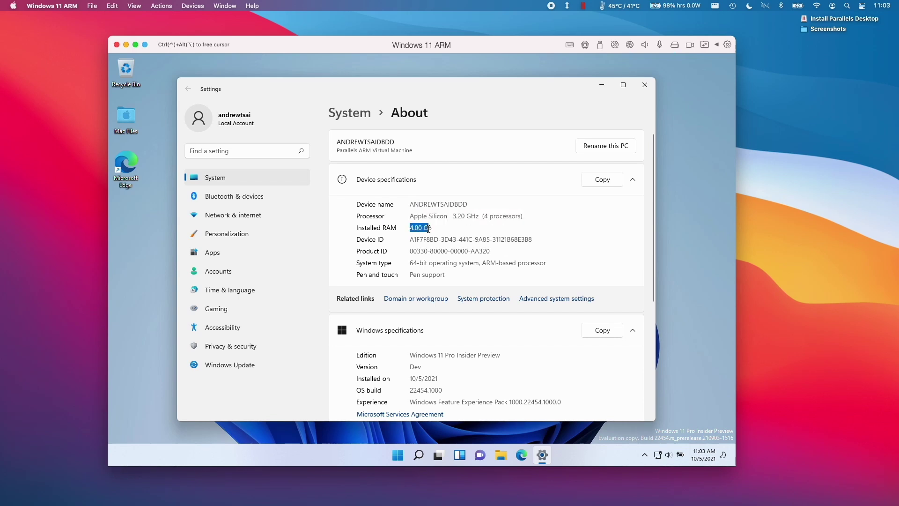
{"action": "left_click", "coordinate": [433, 229]}
{"action": "left_click_drag", "start_coordinate": [522, 216], "coordinate": [409, 216]}
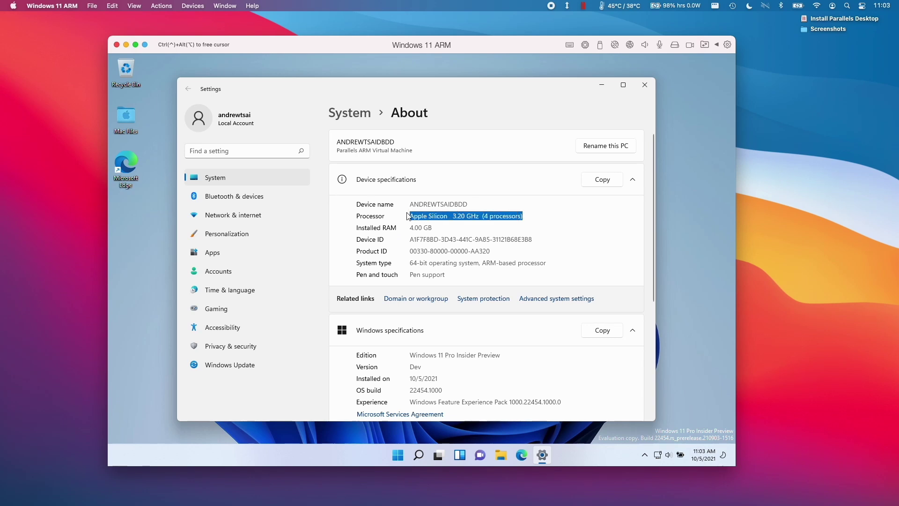
{"action": "left_click", "coordinate": [409, 230]}
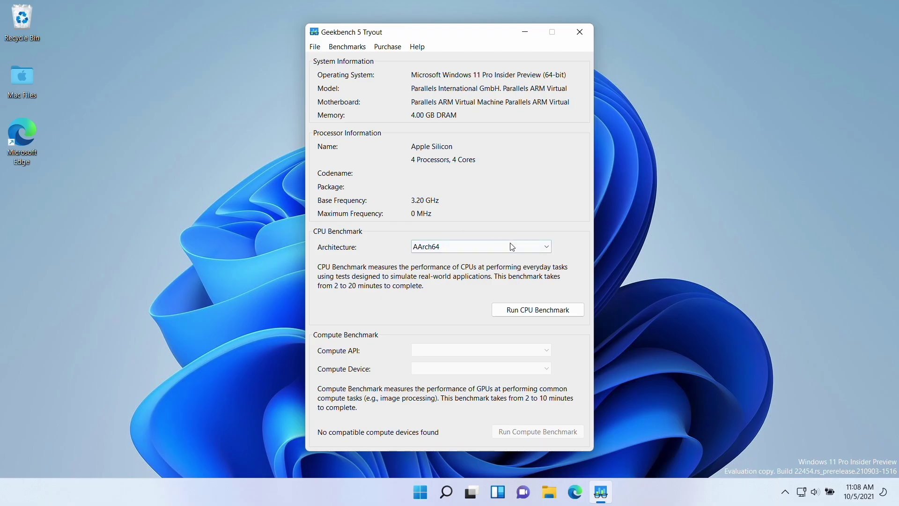
- Start Geekbench 5's CPU benchmark for AArch64
{"action": "left_click", "coordinate": [532, 315]}
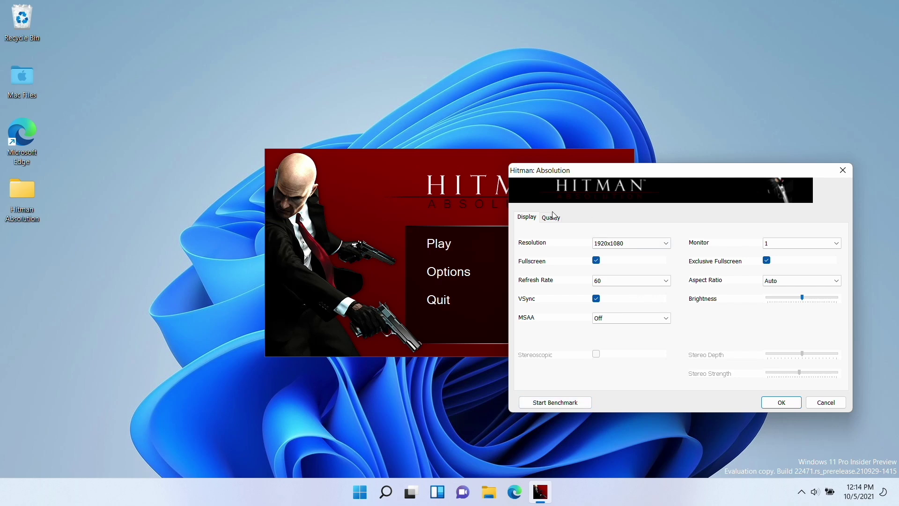
- Show the Quality settings in the Hitman: Absolution launcher options
{"action": "left_click", "coordinate": [552, 224]}
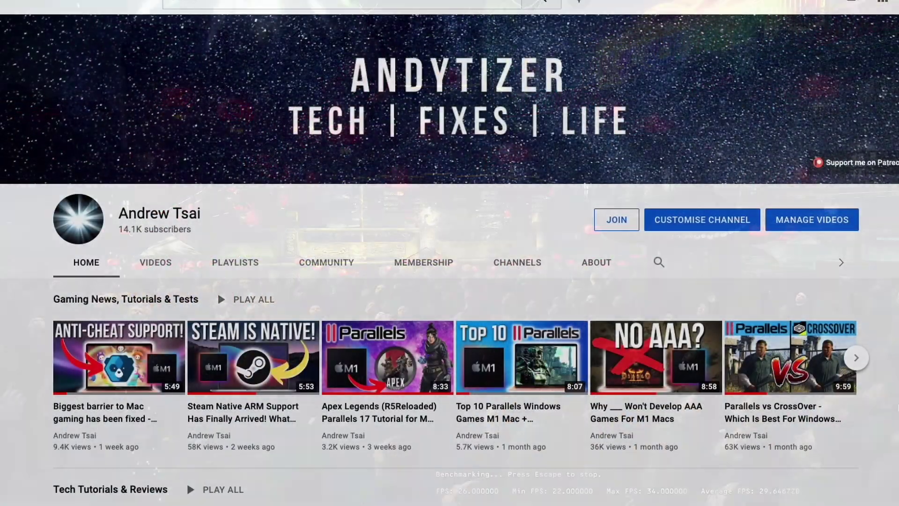
- Scroll the YouTube channel home page down to the Tech Tutorials & Reviews and M1 Game Benchmarks rows
{"action": "scroll", "coordinate": [449, 258], "scroll_direction": "down", "scroll_amount": 3}
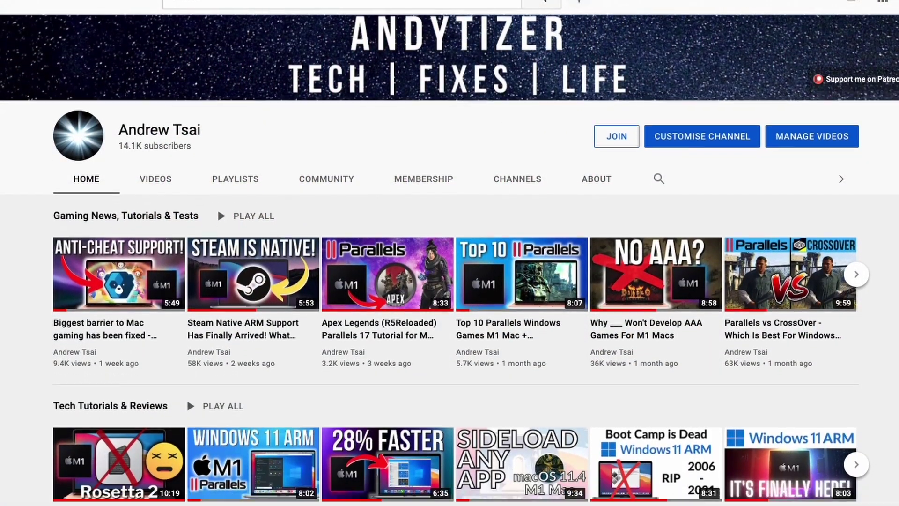
{"action": "scroll", "coordinate": [450, 258], "scroll_direction": "down", "scroll_amount": 3}
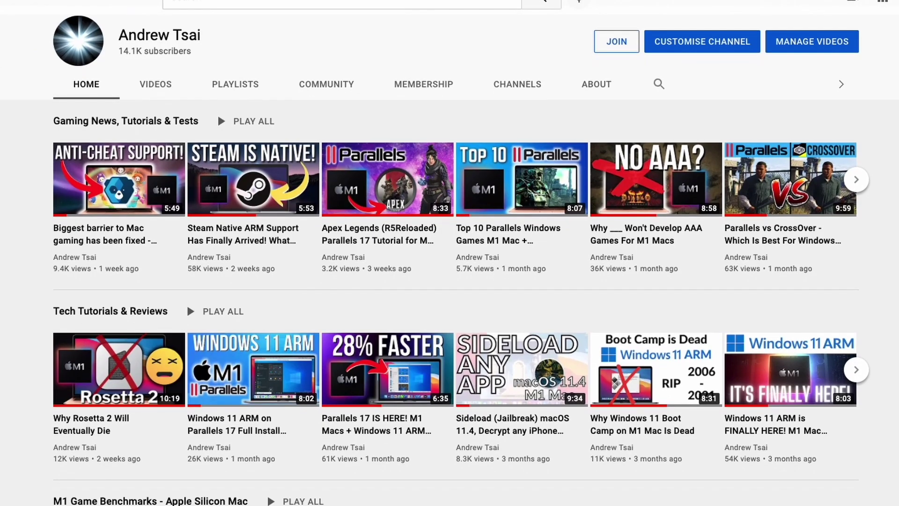
{"action": "scroll", "coordinate": [449, 257], "scroll_direction": "down", "scroll_amount": 1}
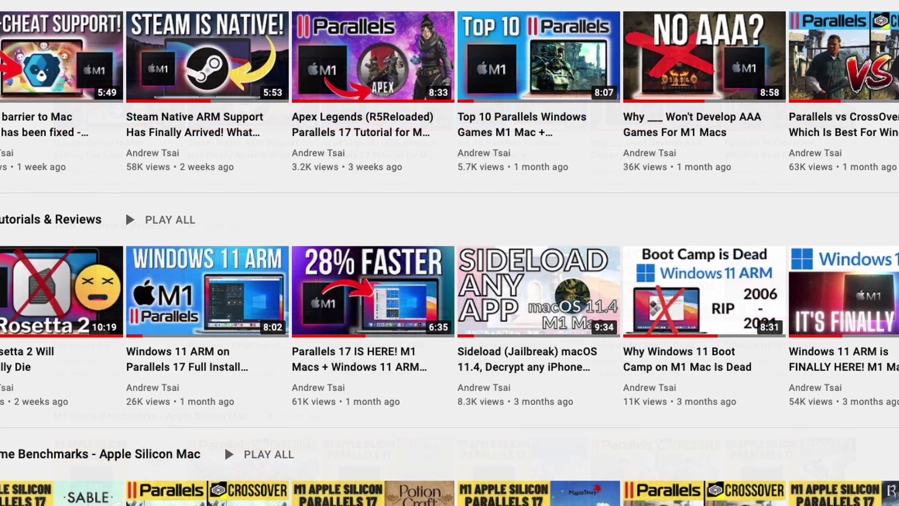